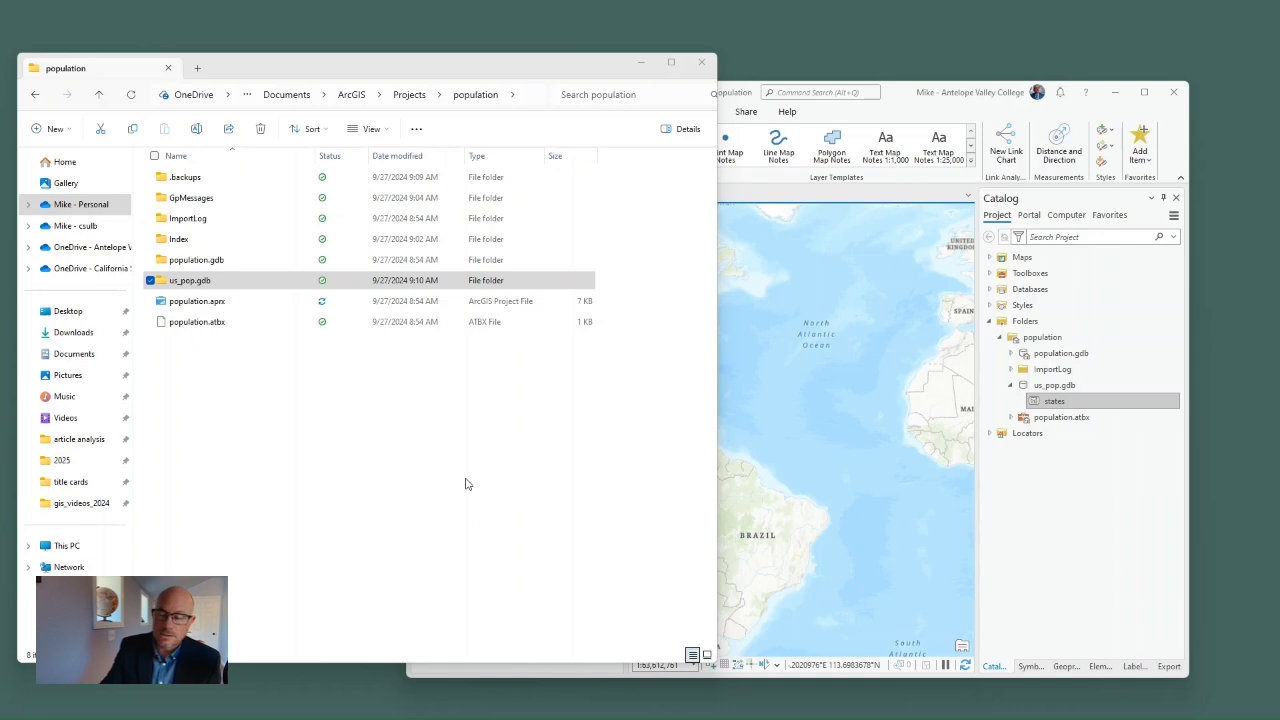
Step: Examine the population project's files in File Explorer and the same folder in ArcGIS Pro's project catalog, including us_pop.gdb
click(176, 288)
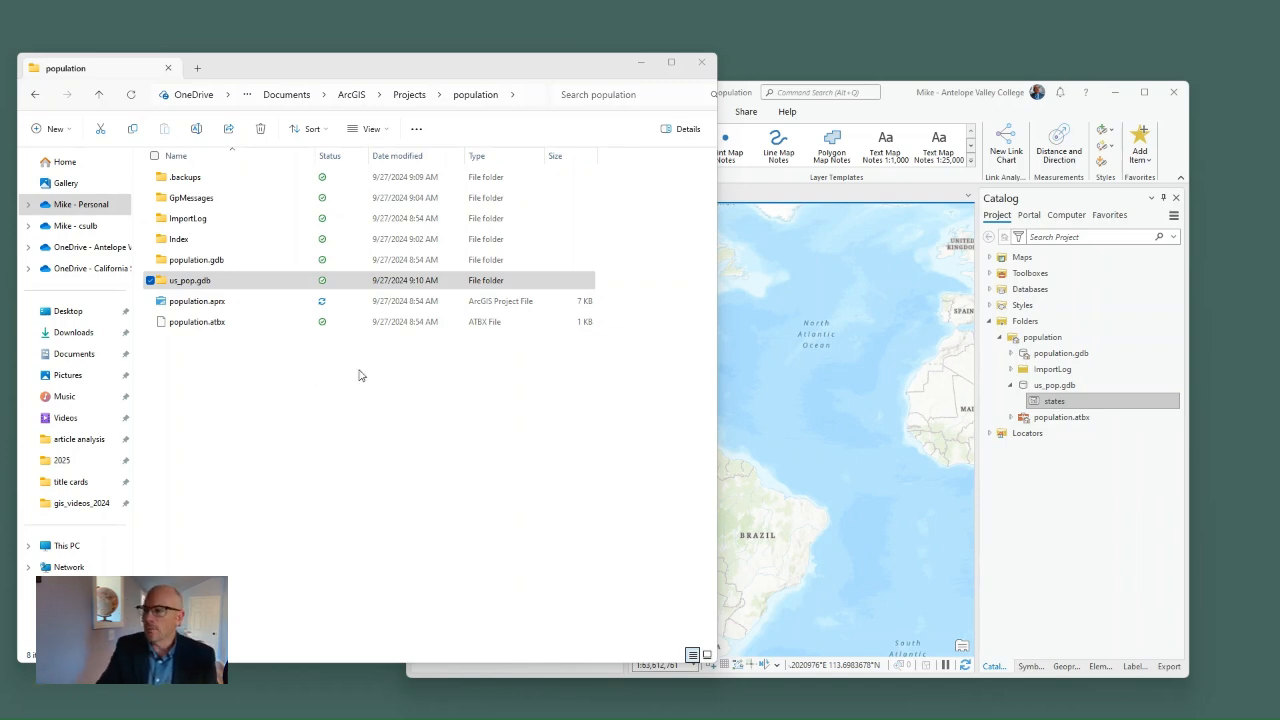
click(895, 110)
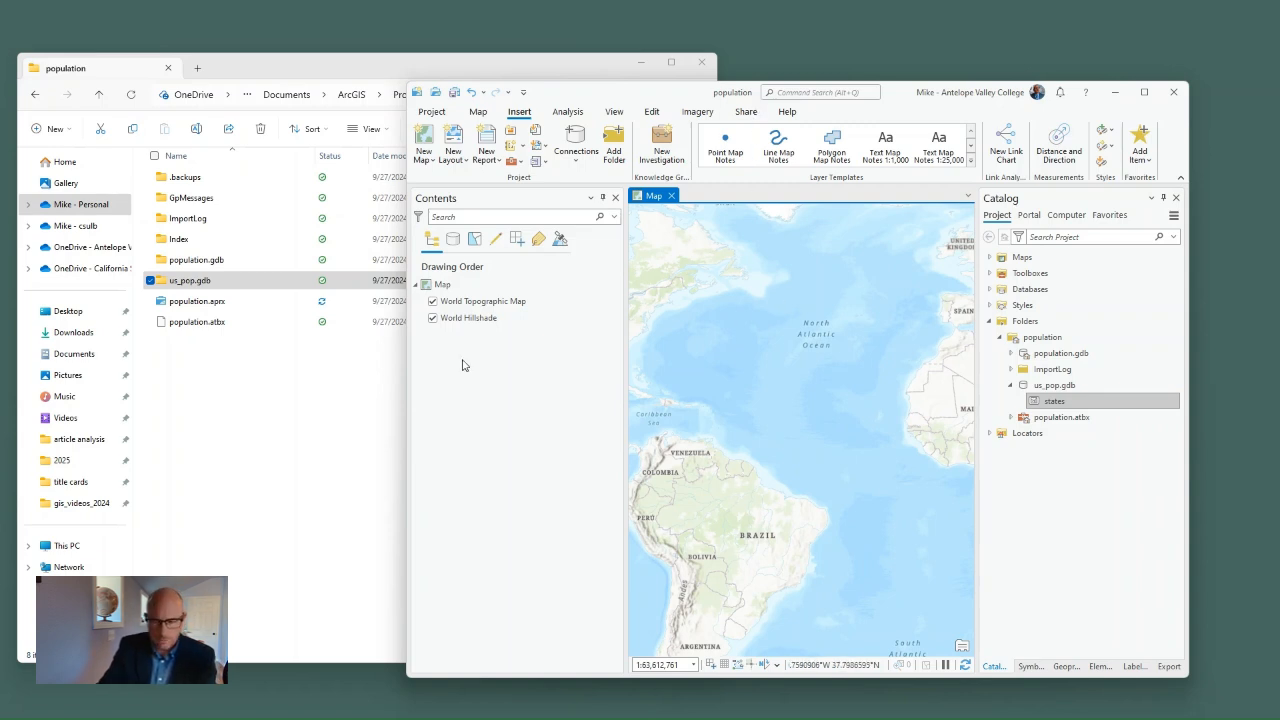
click(303, 480)
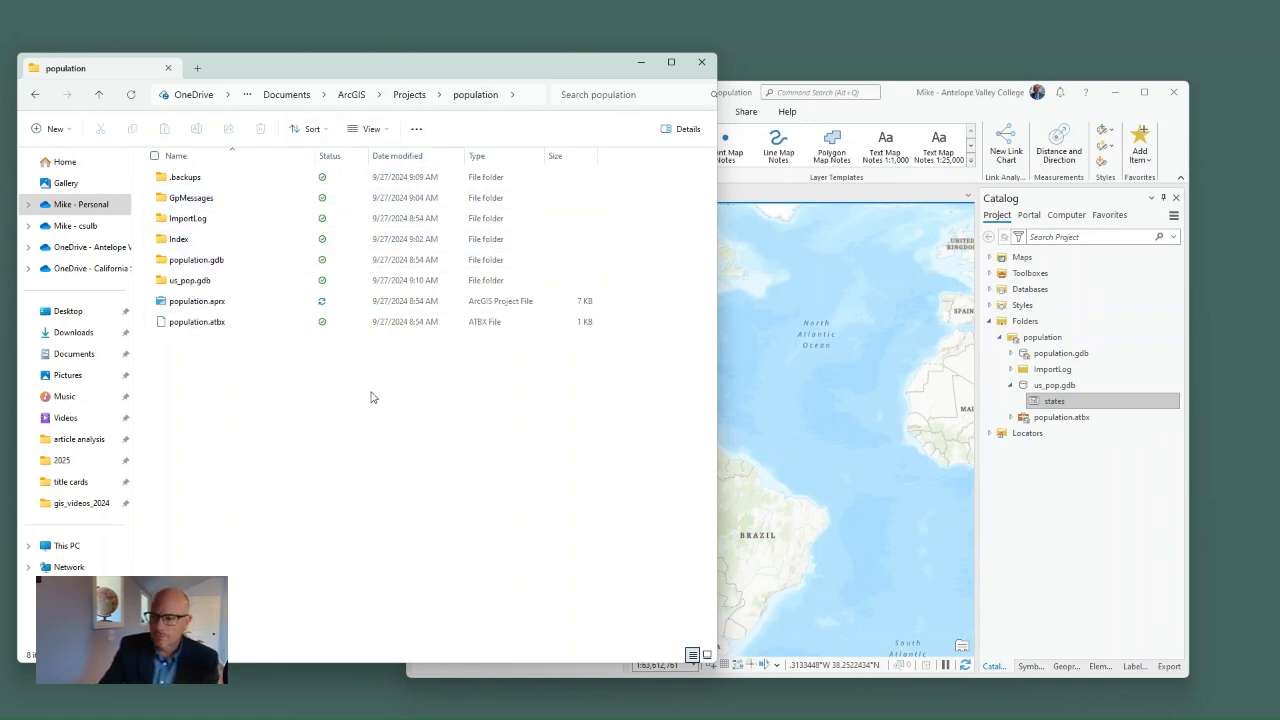
click(897, 117)
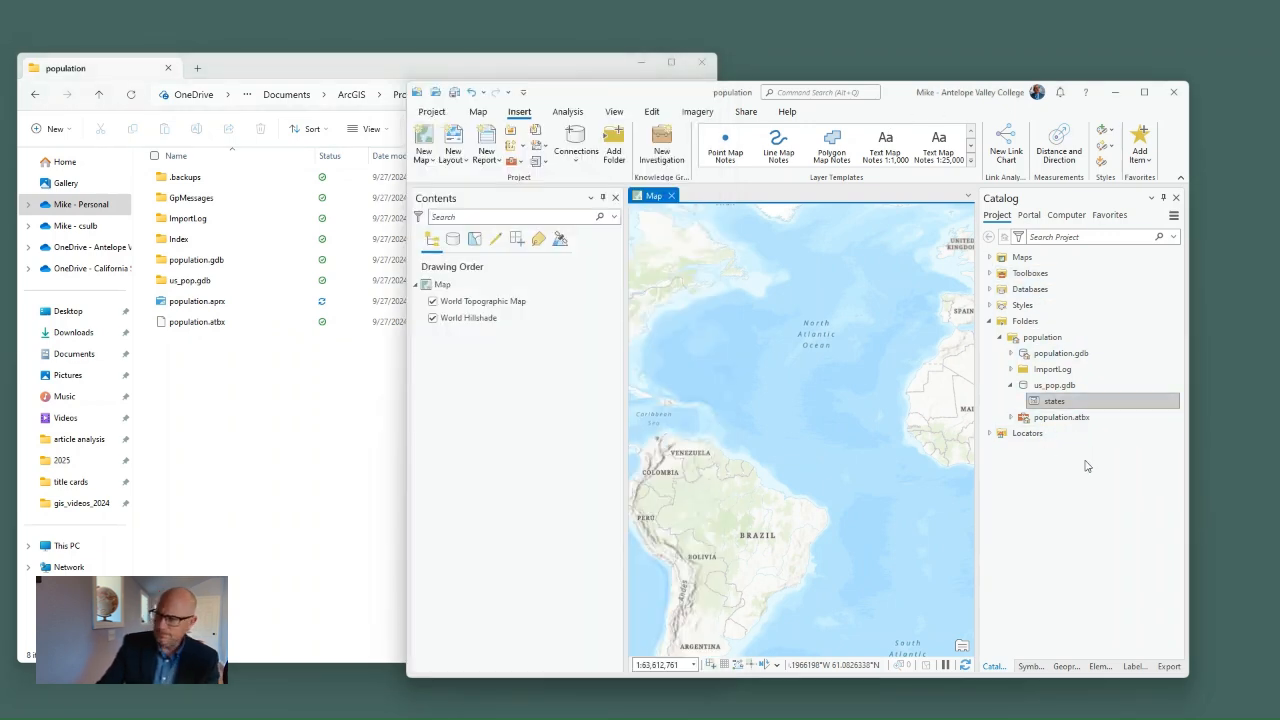
click(989, 322)
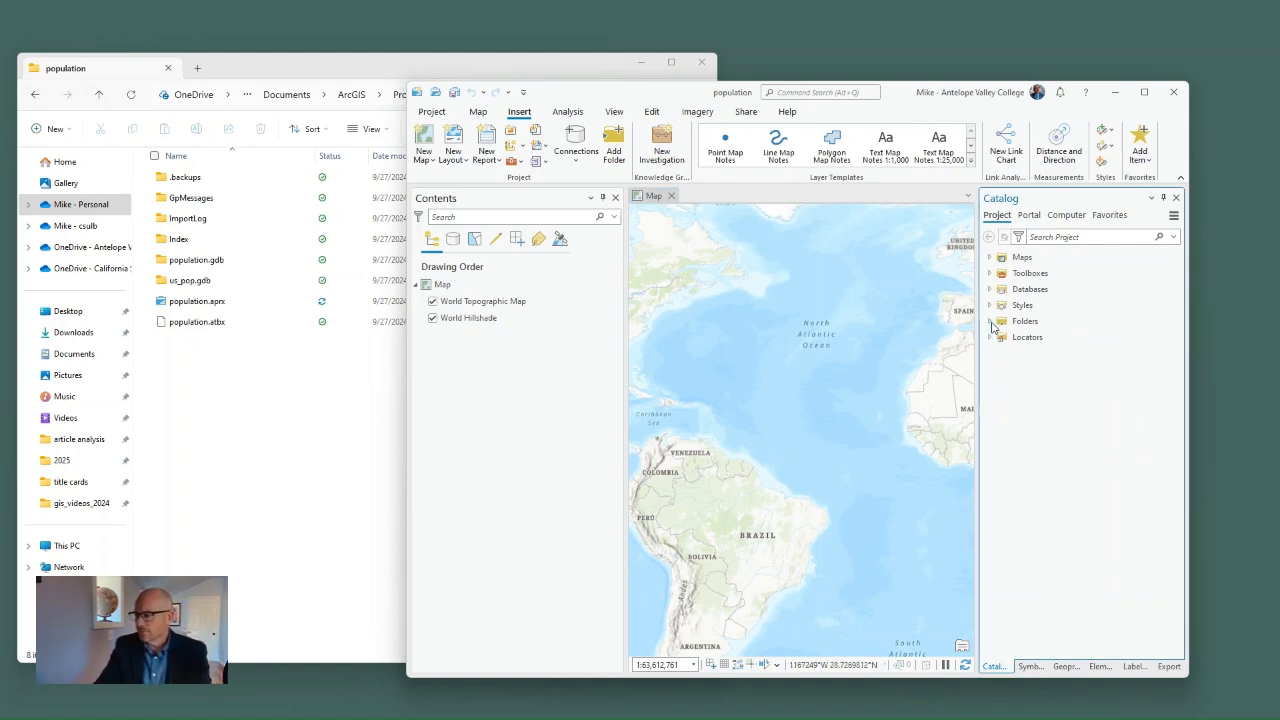
click(990, 321)
click(1001, 338)
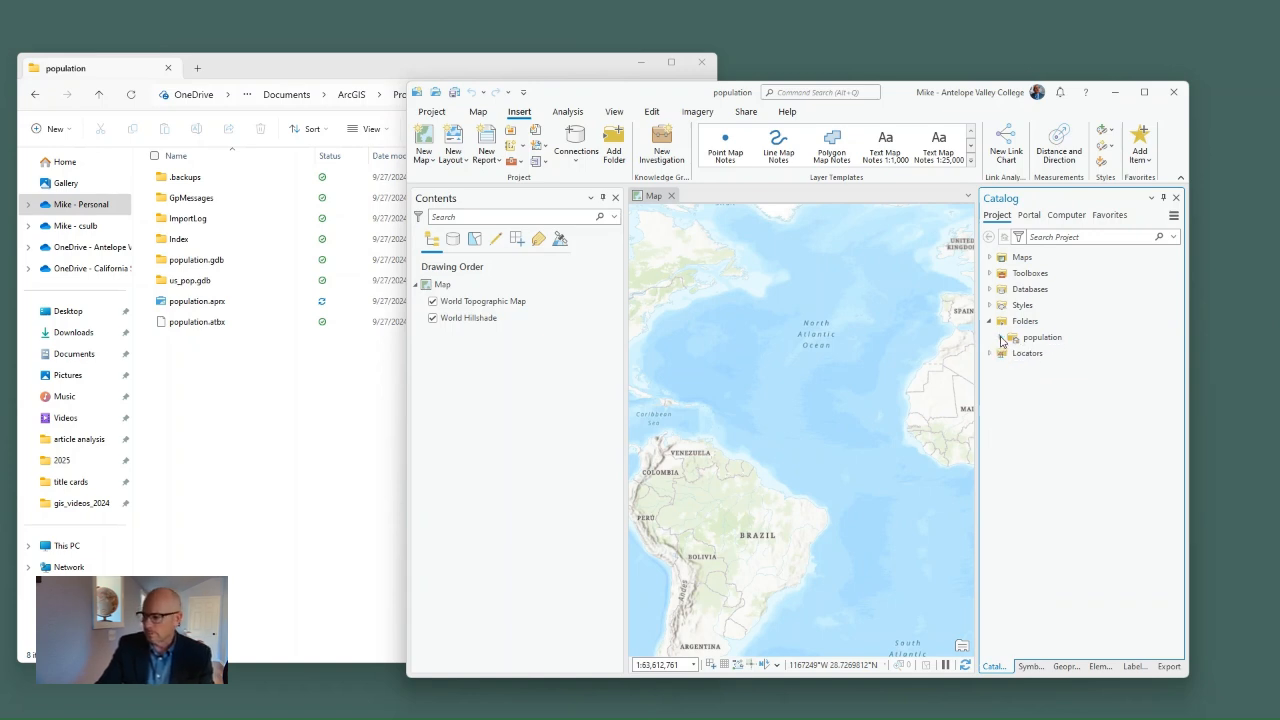
click(1001, 338)
click(1046, 339)
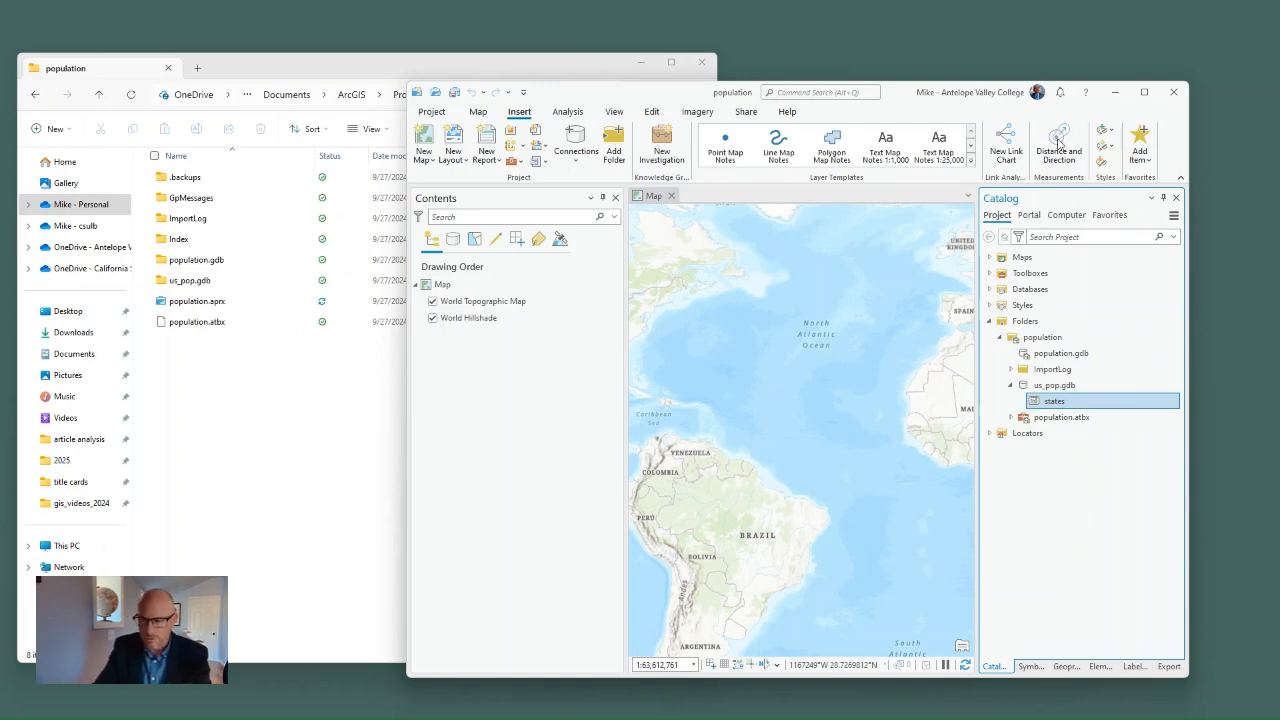
Step: Maximize the ArcGIS Pro window, add the states feature class from us_pop.gdb to the map and save the project
click(1144, 92)
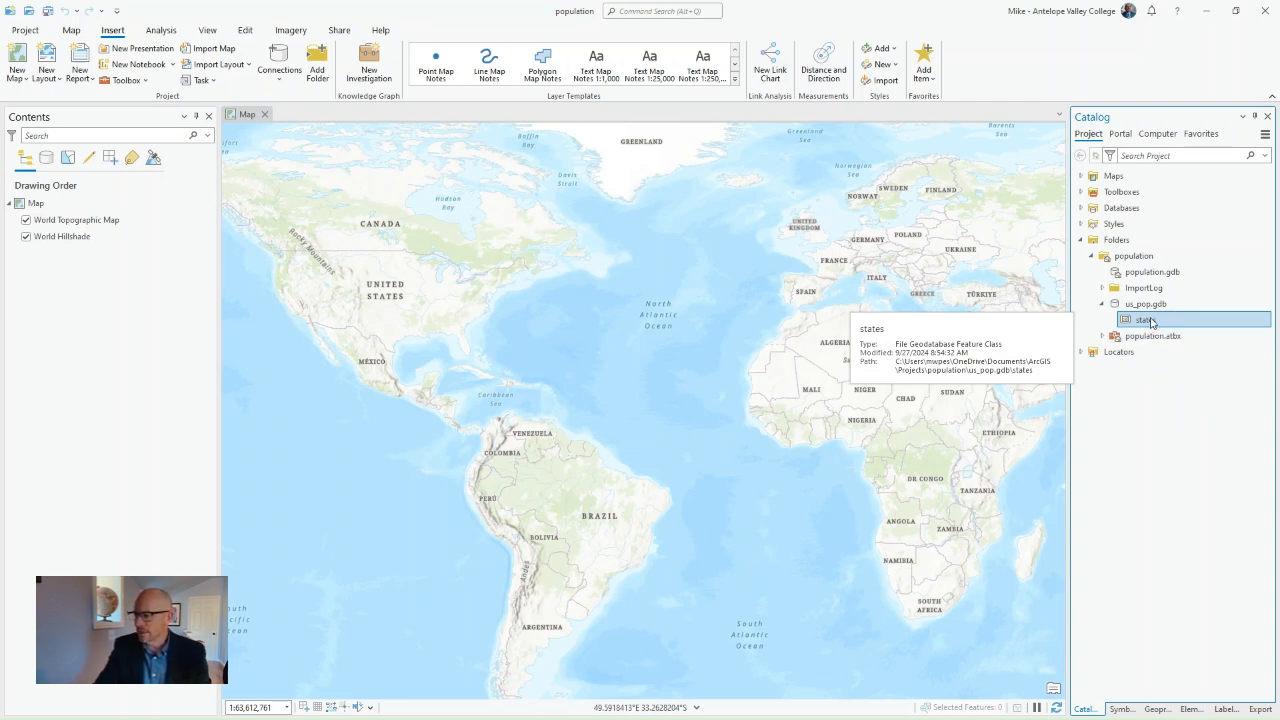
drag(580, 336, 583, 343)
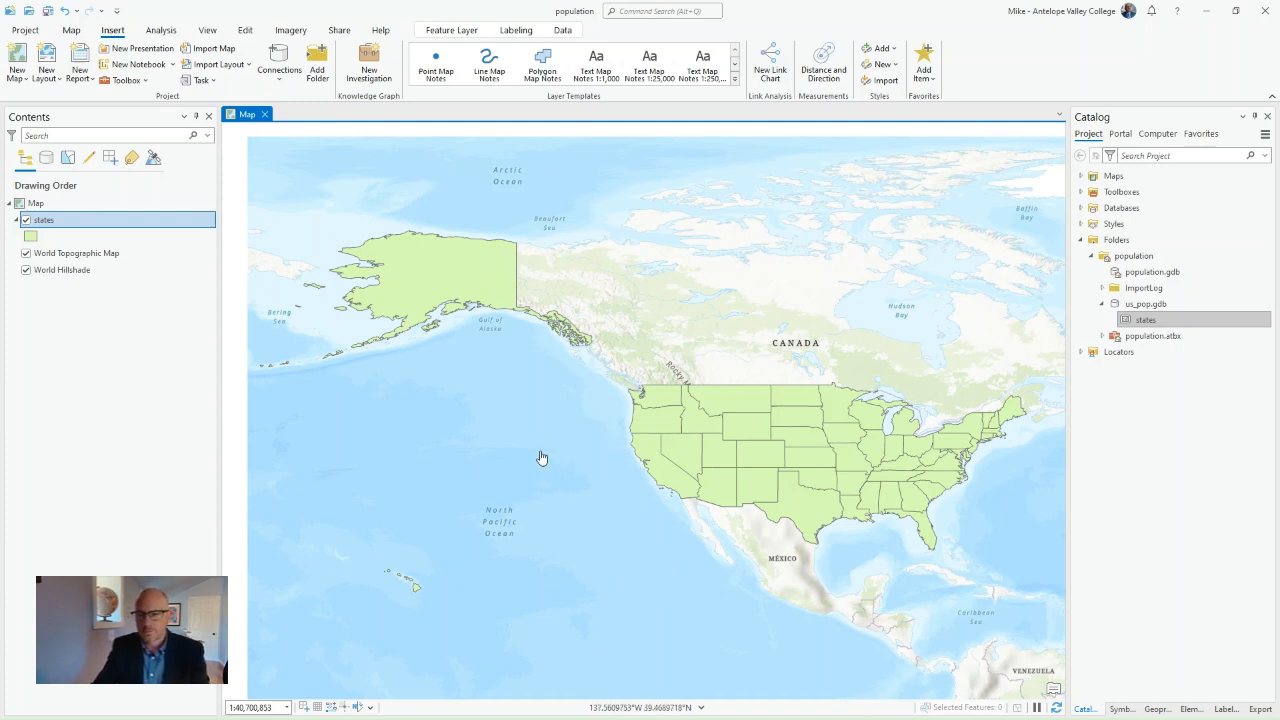
click(47, 10)
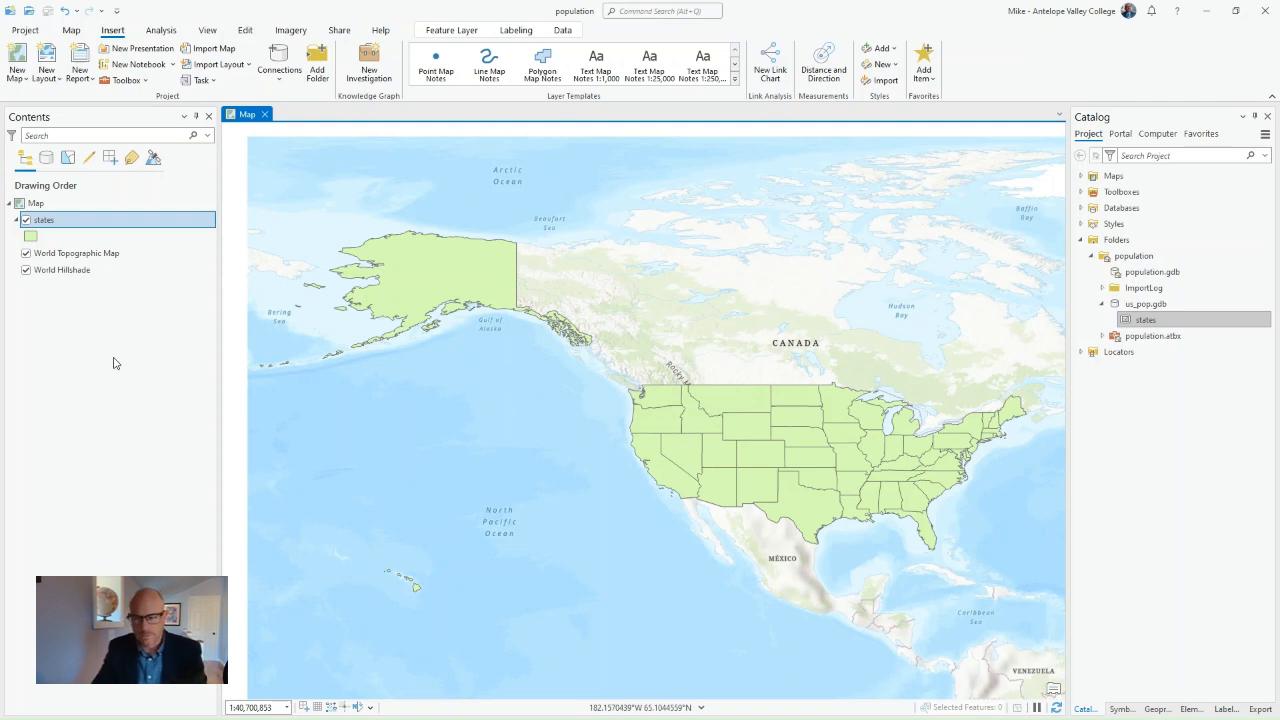
Step: Remove the World Topographic Map and World Hillshade layers from the map and save the project
right_click(87, 262)
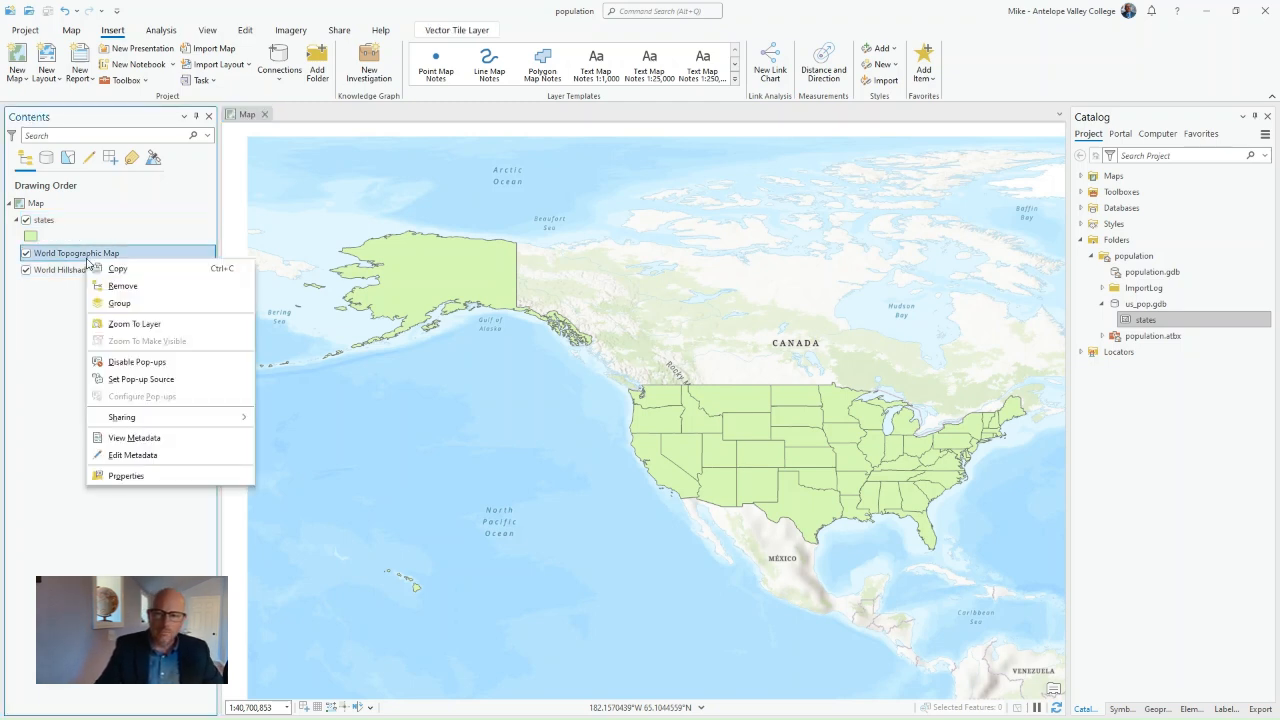
click(111, 287)
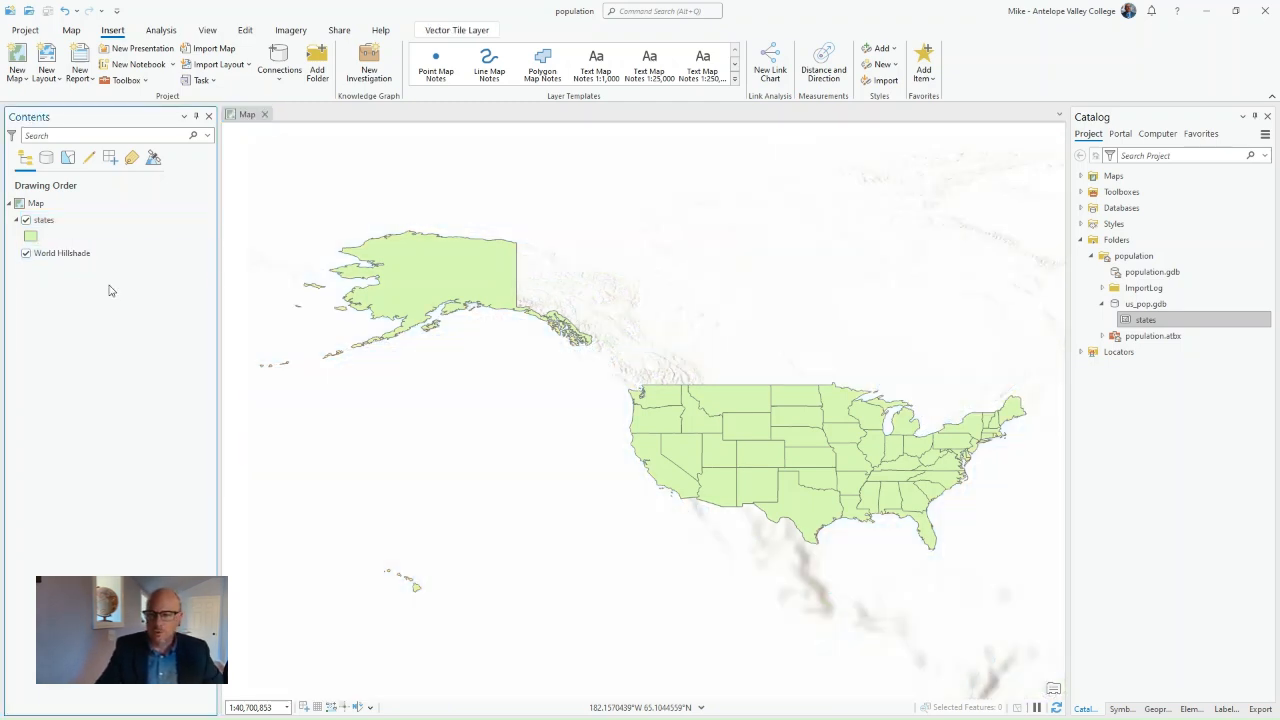
right_click(77, 257)
click(110, 283)
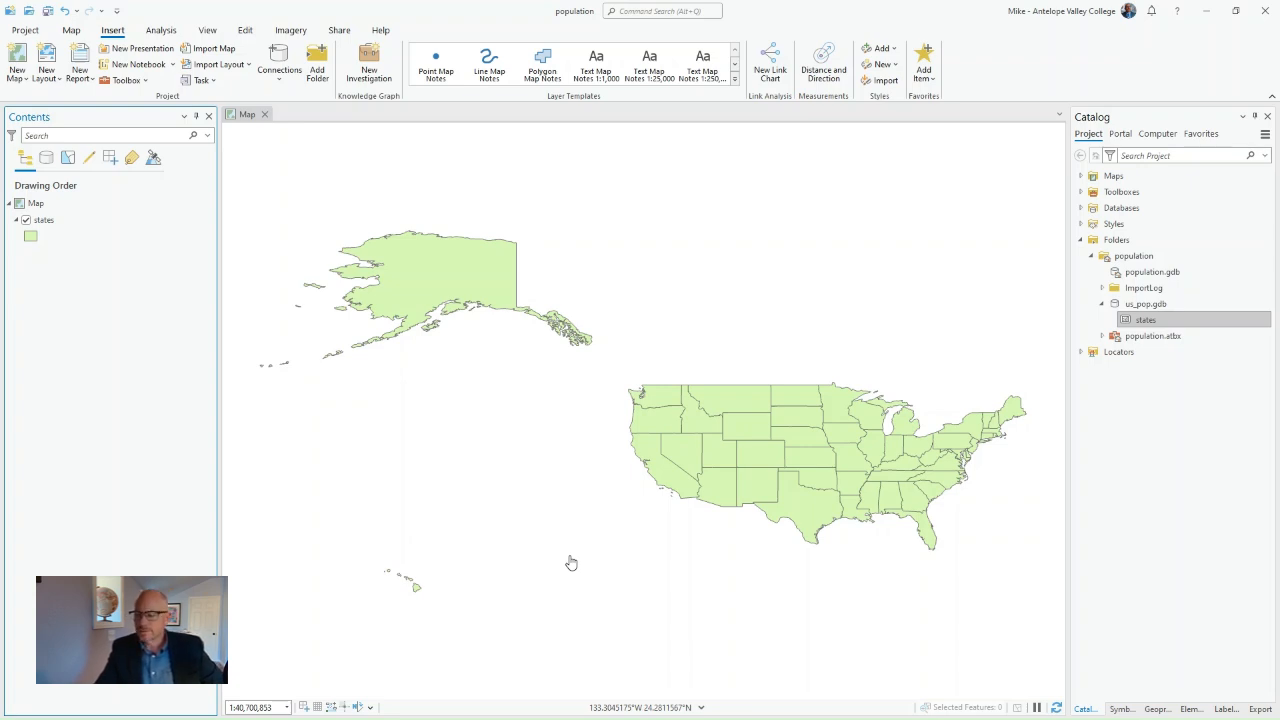
click(47, 10)
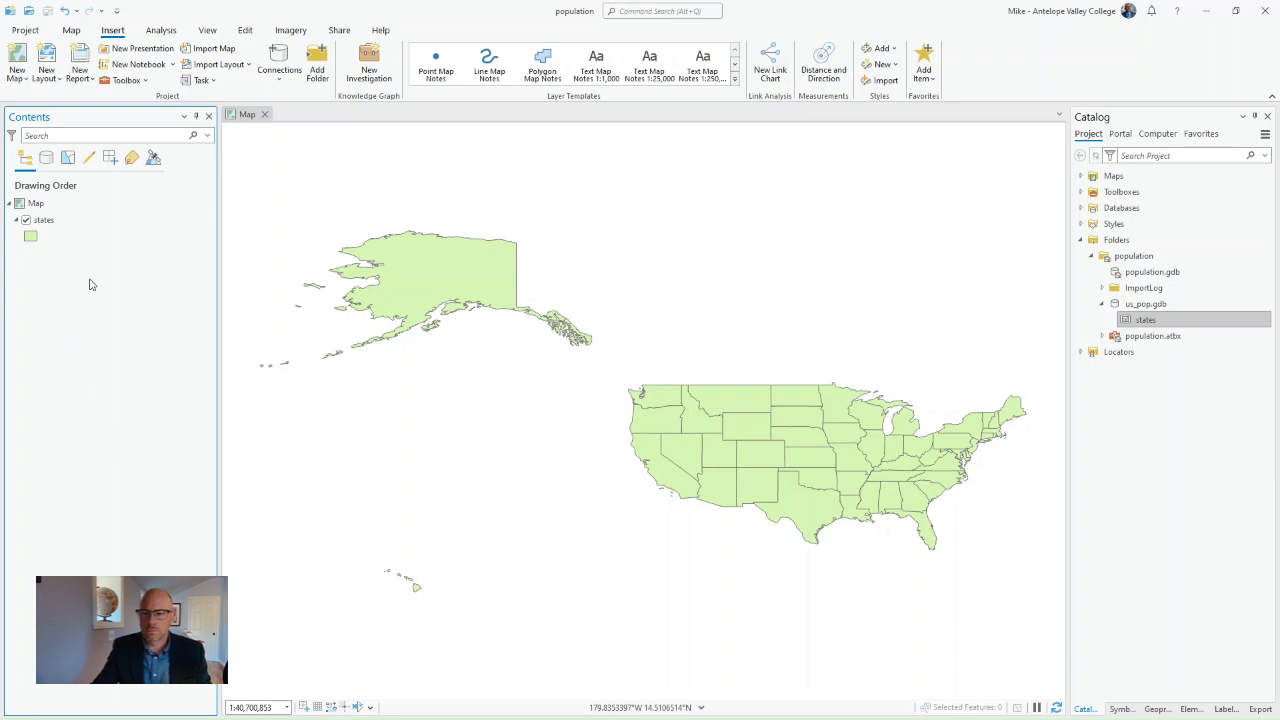
Step: Rename the map as United States in its general properties and apply the change
click(45, 207)
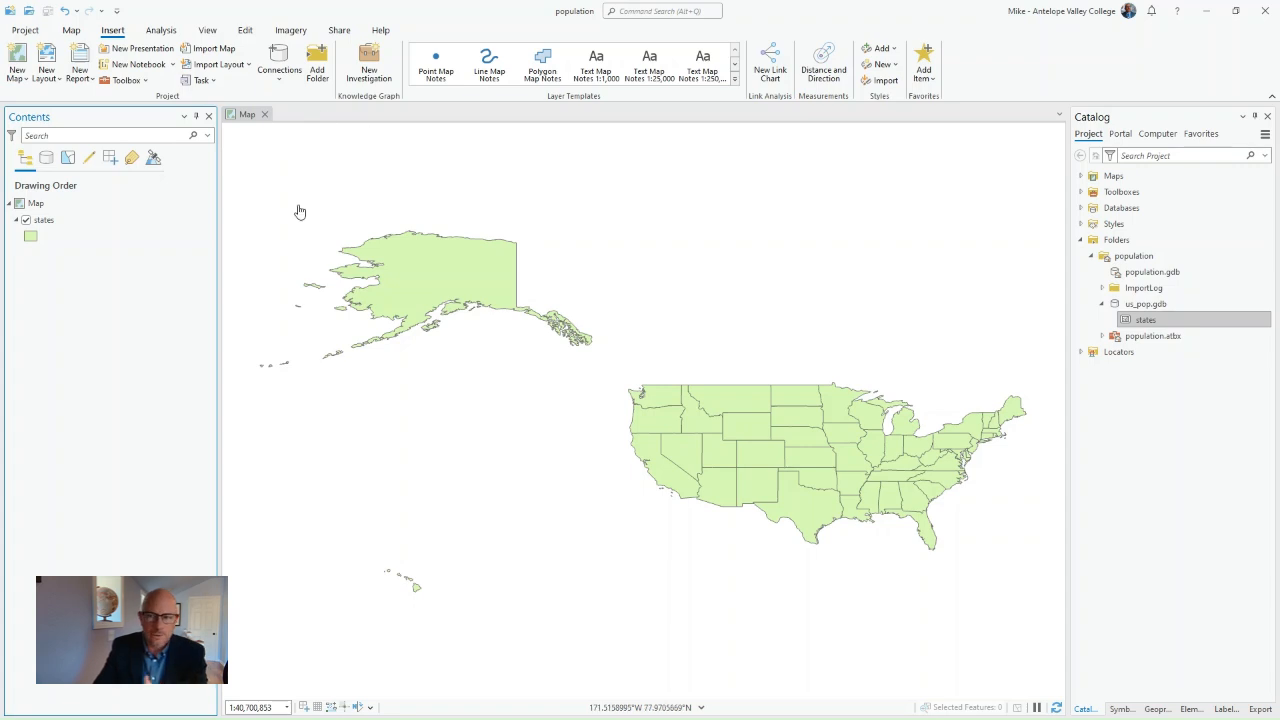
right_click(42, 204)
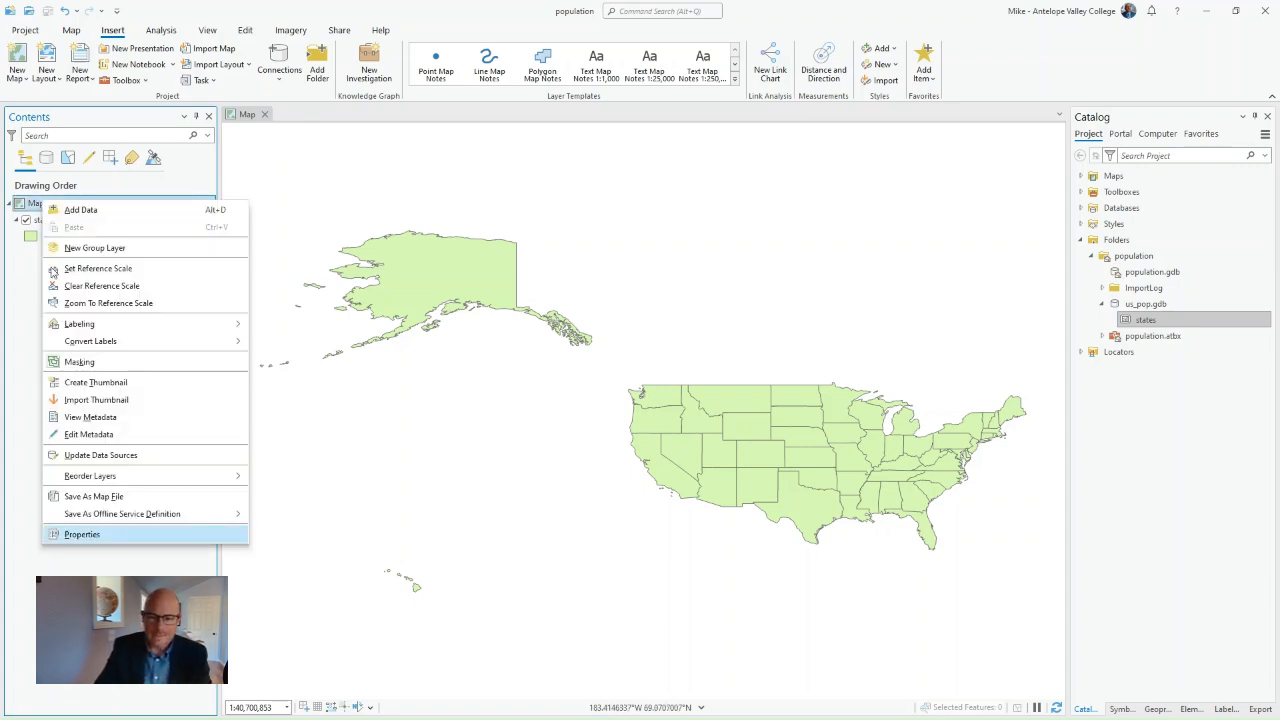
click(82, 535)
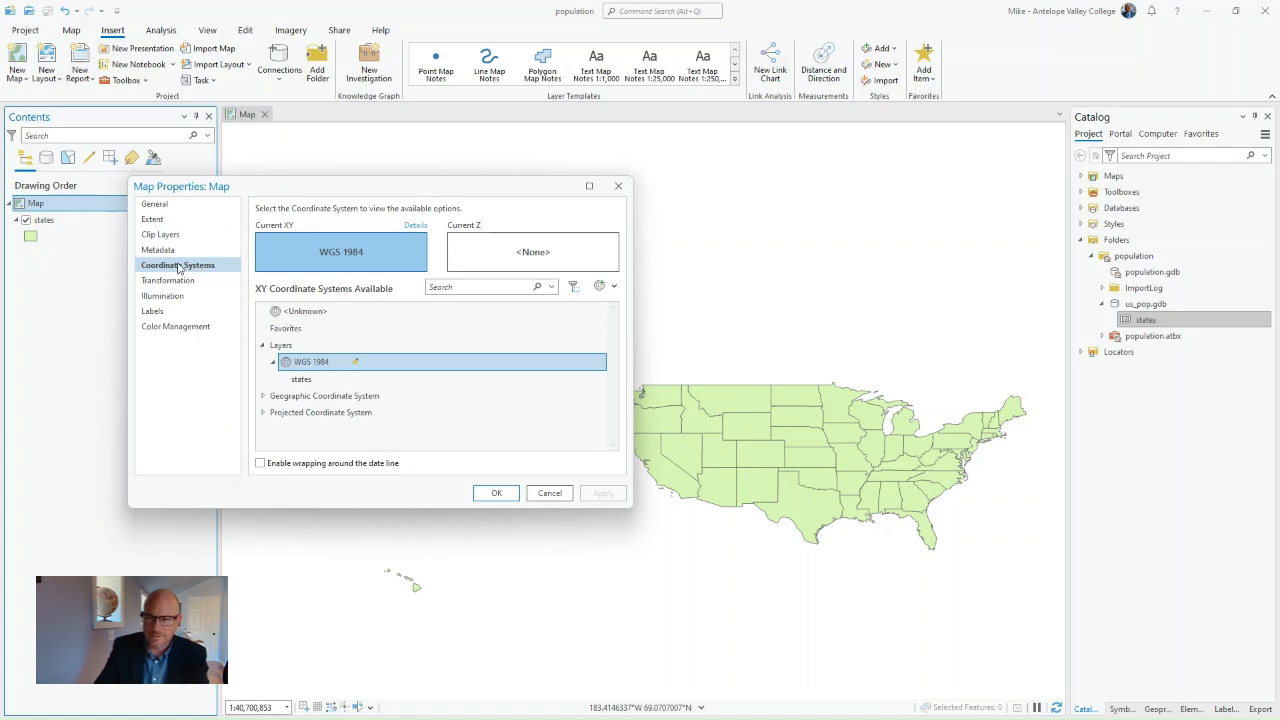
click(156, 205)
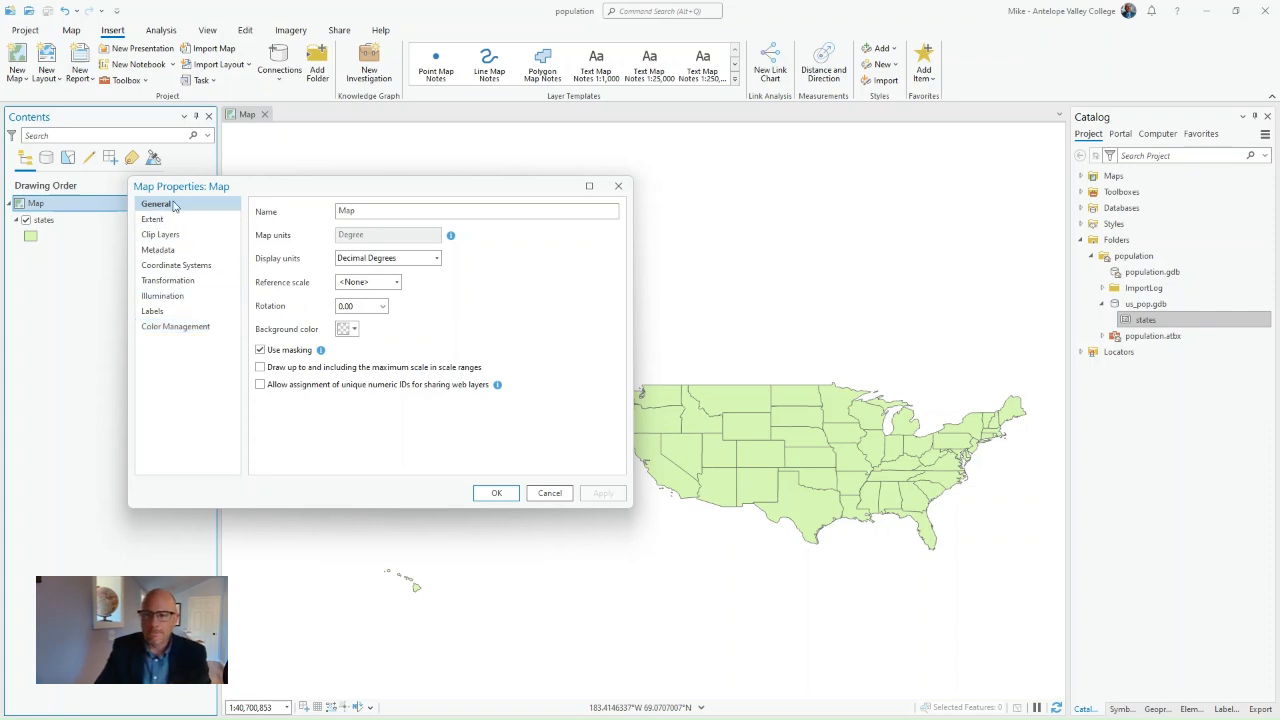
click(367, 210)
double_click(367, 210)
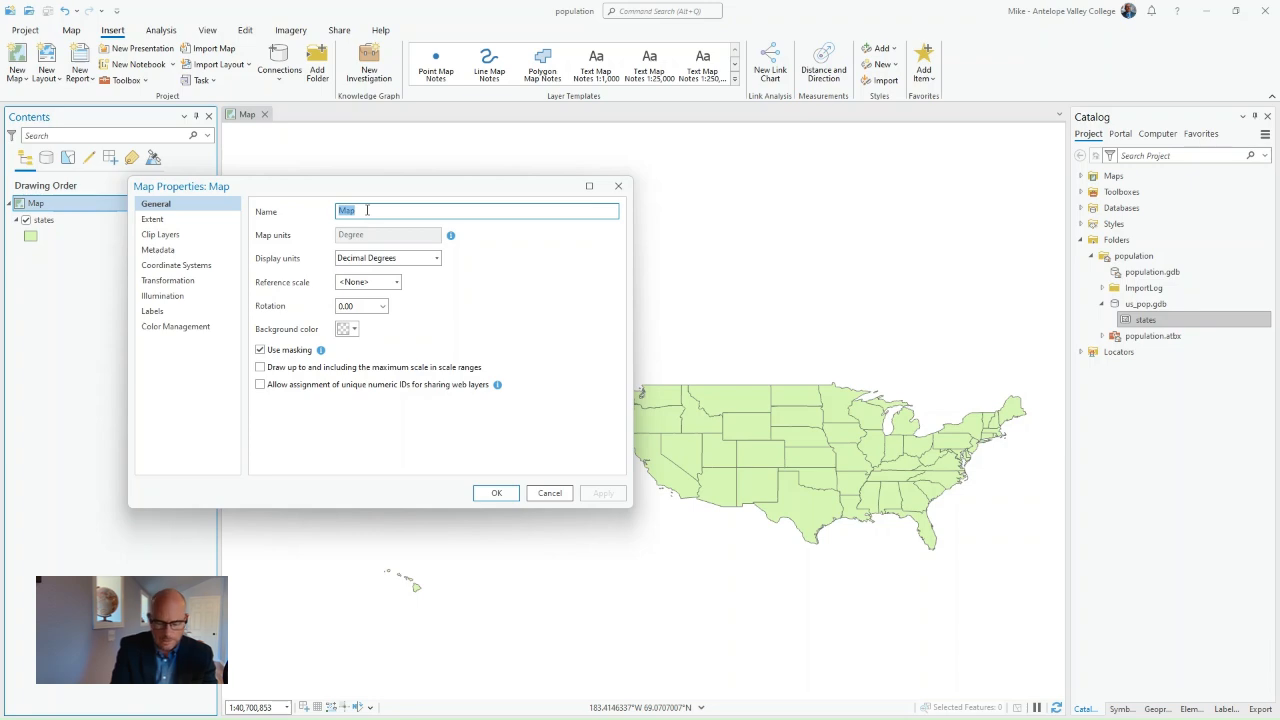
text(US)
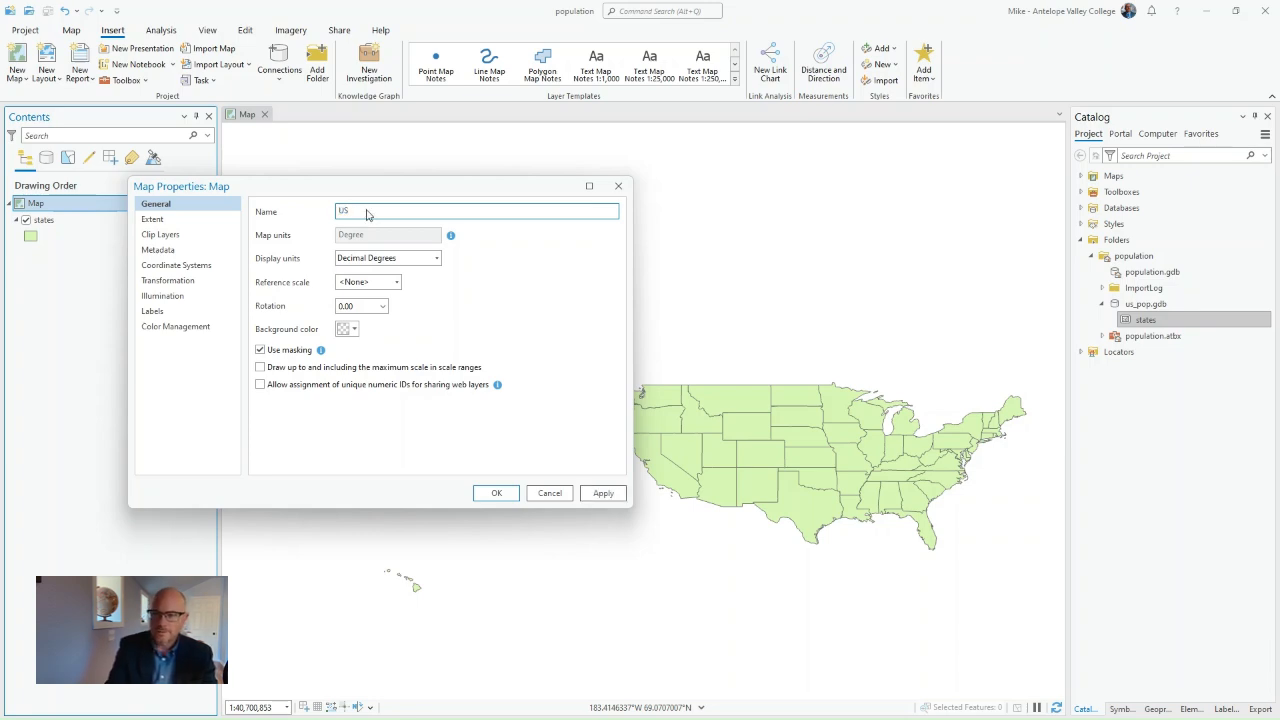
text(nite)
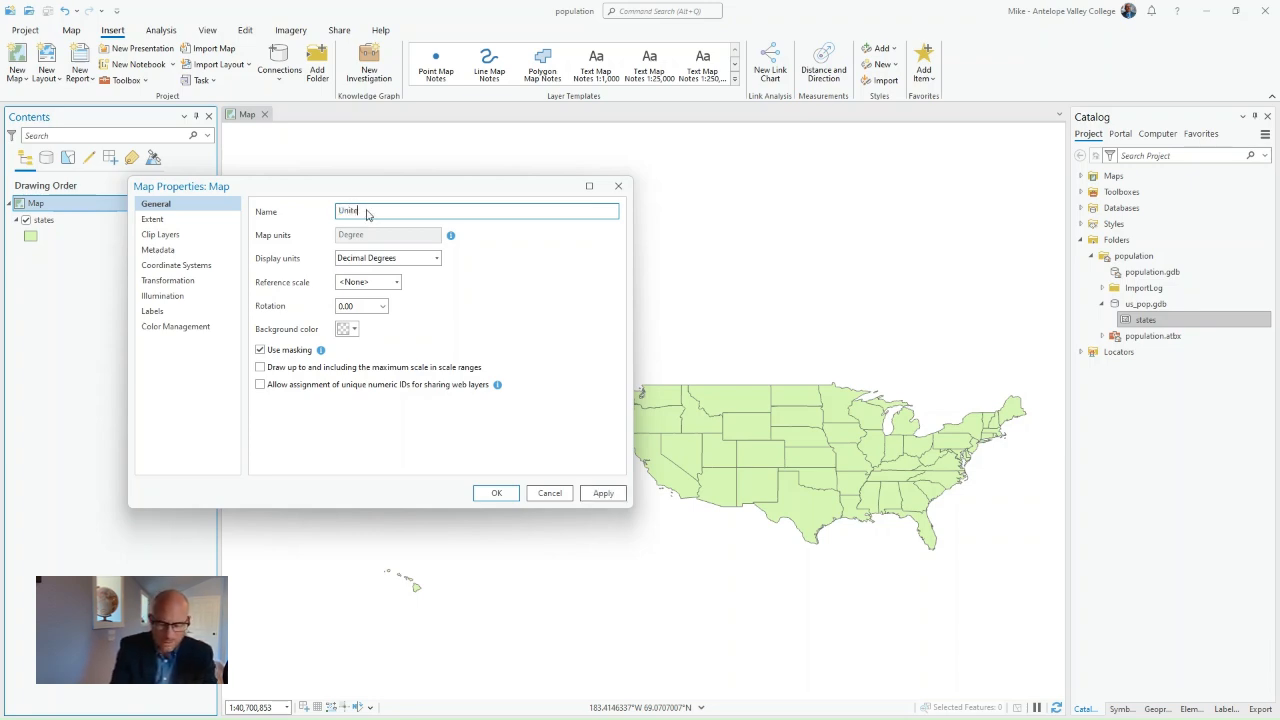
text(d States)
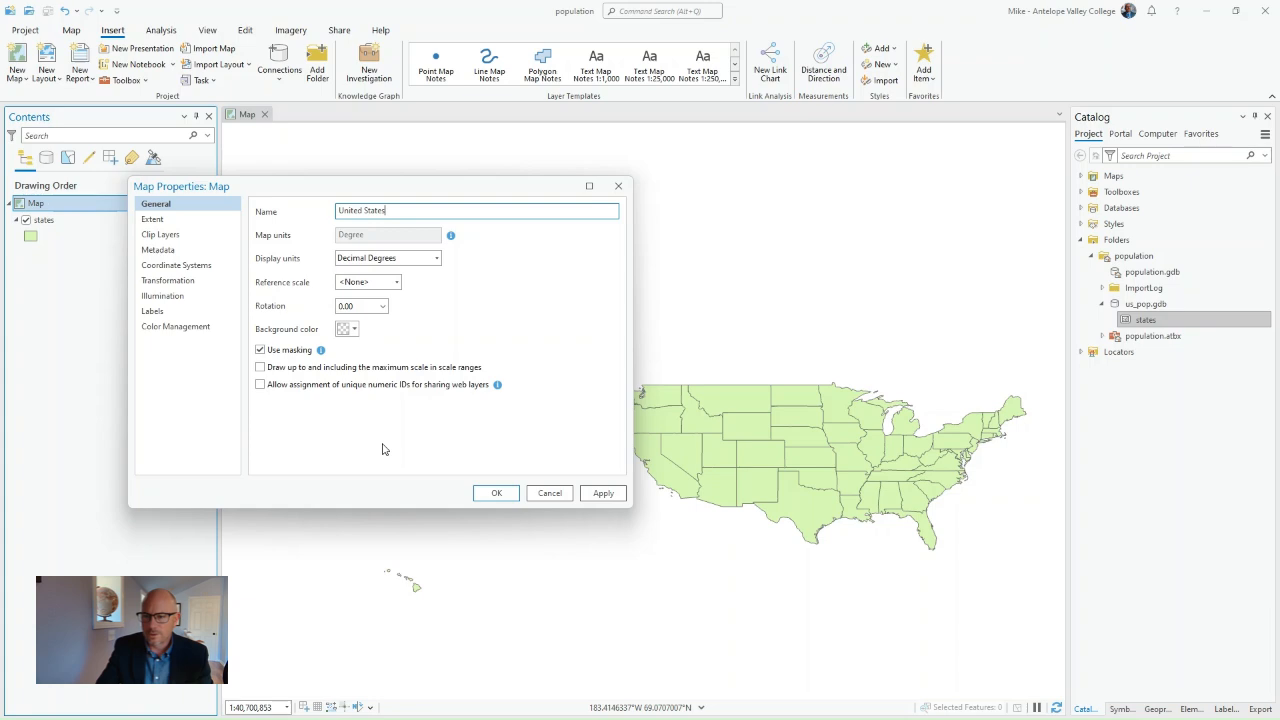
click(601, 493)
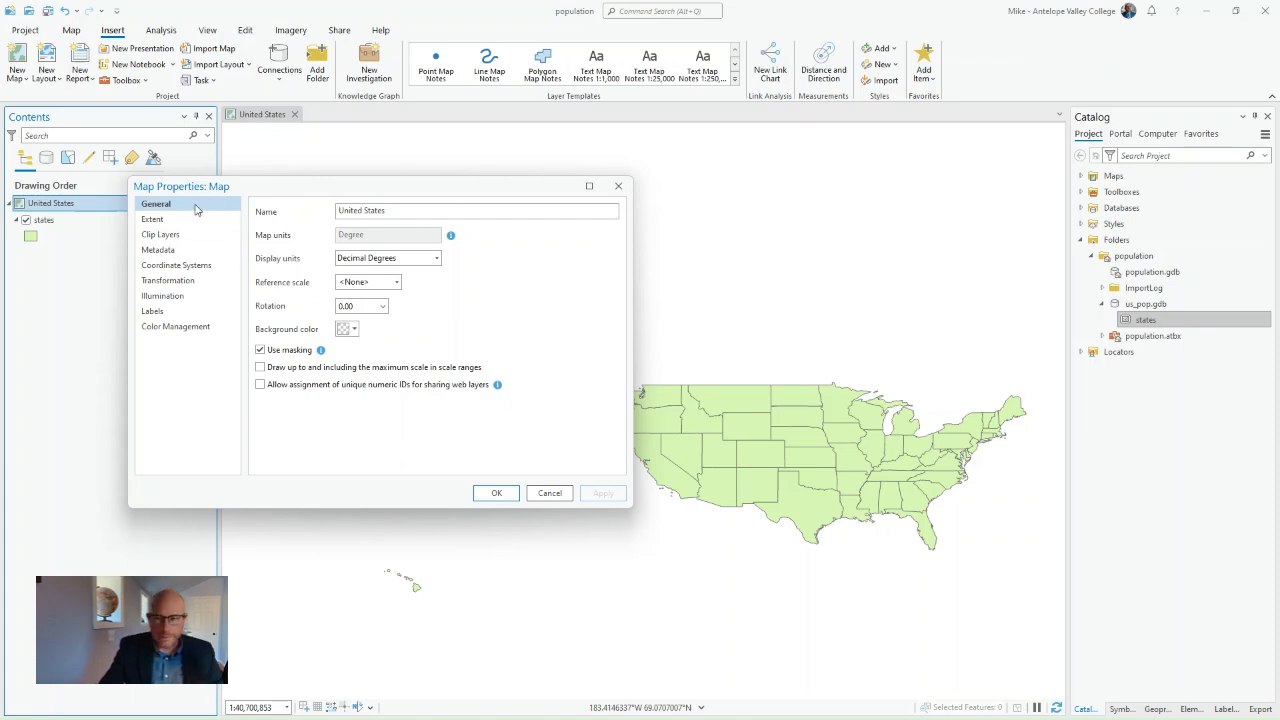
Step: Examine the map's current XY coordinate system and the available layer, geographic and projected coordinate system categories
click(205, 266)
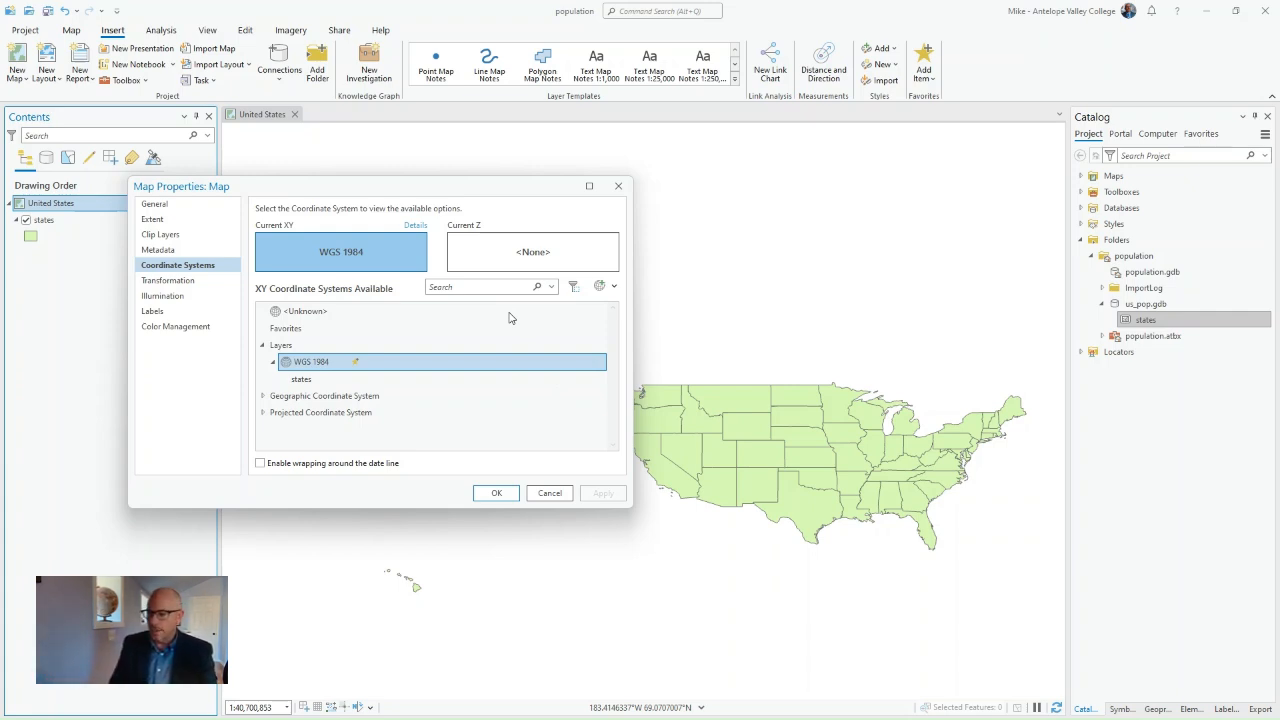
drag(454, 184, 363, 156)
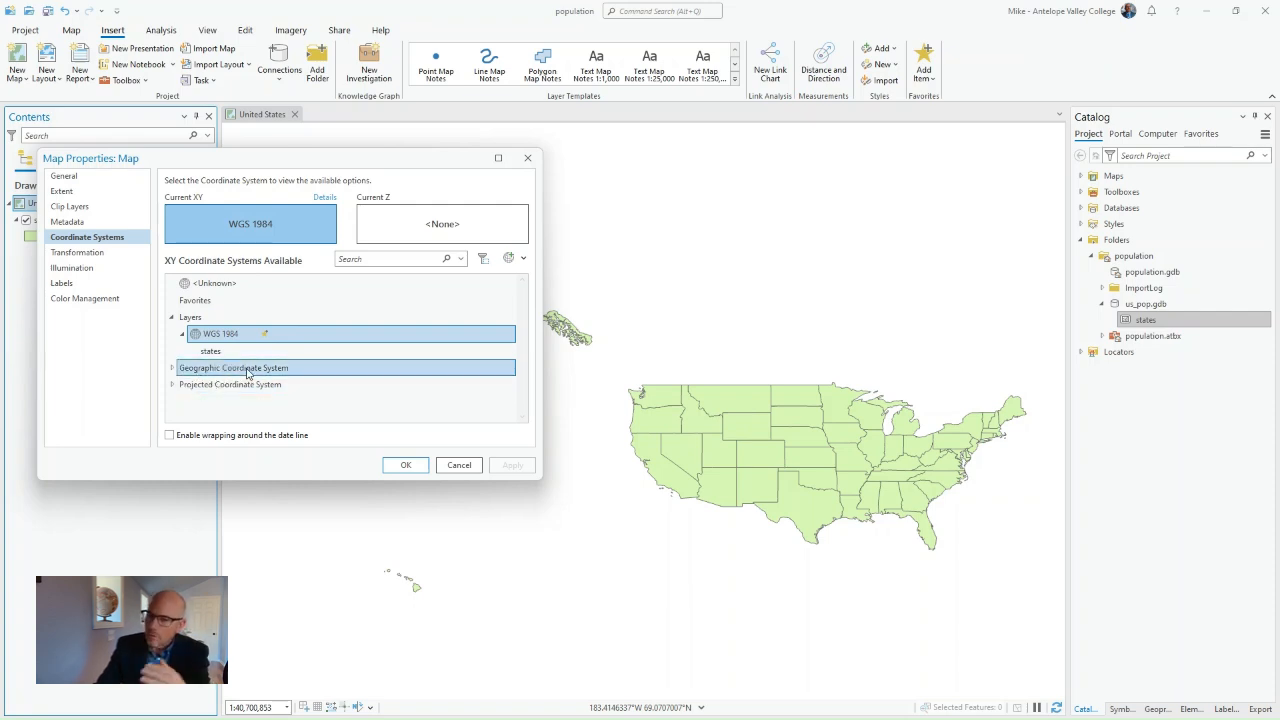
click(172, 368)
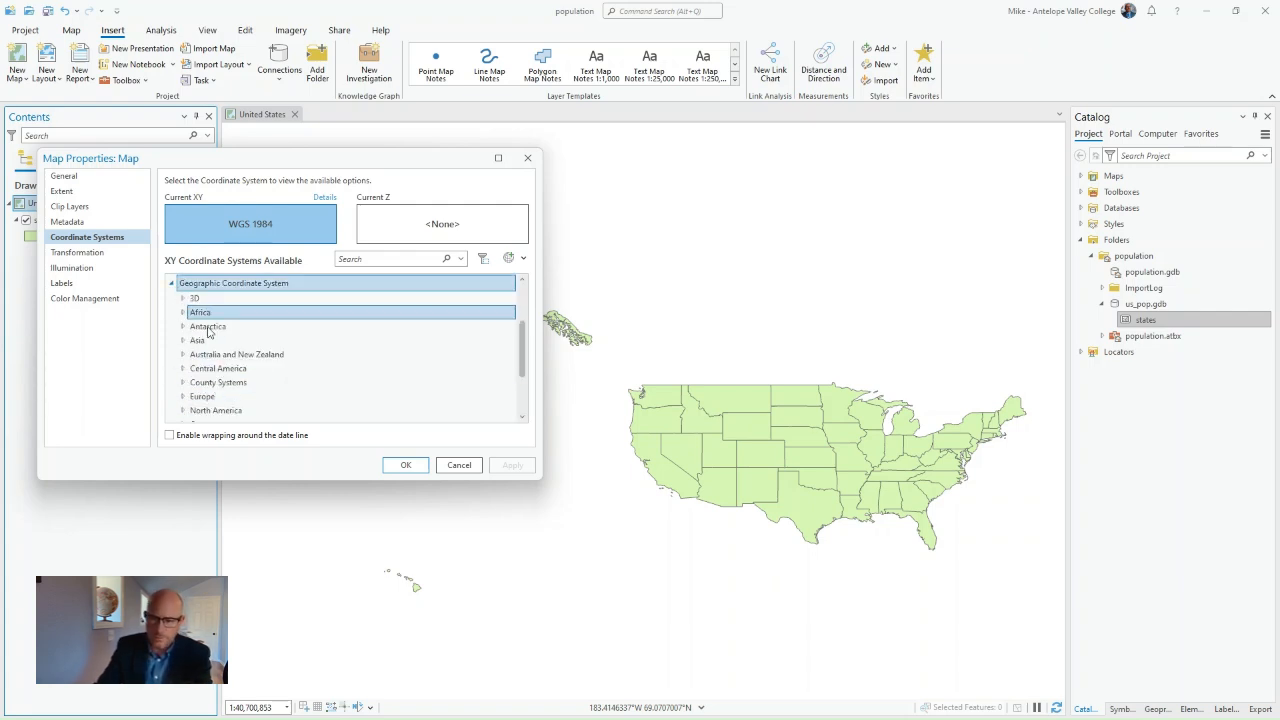
click(172, 284)
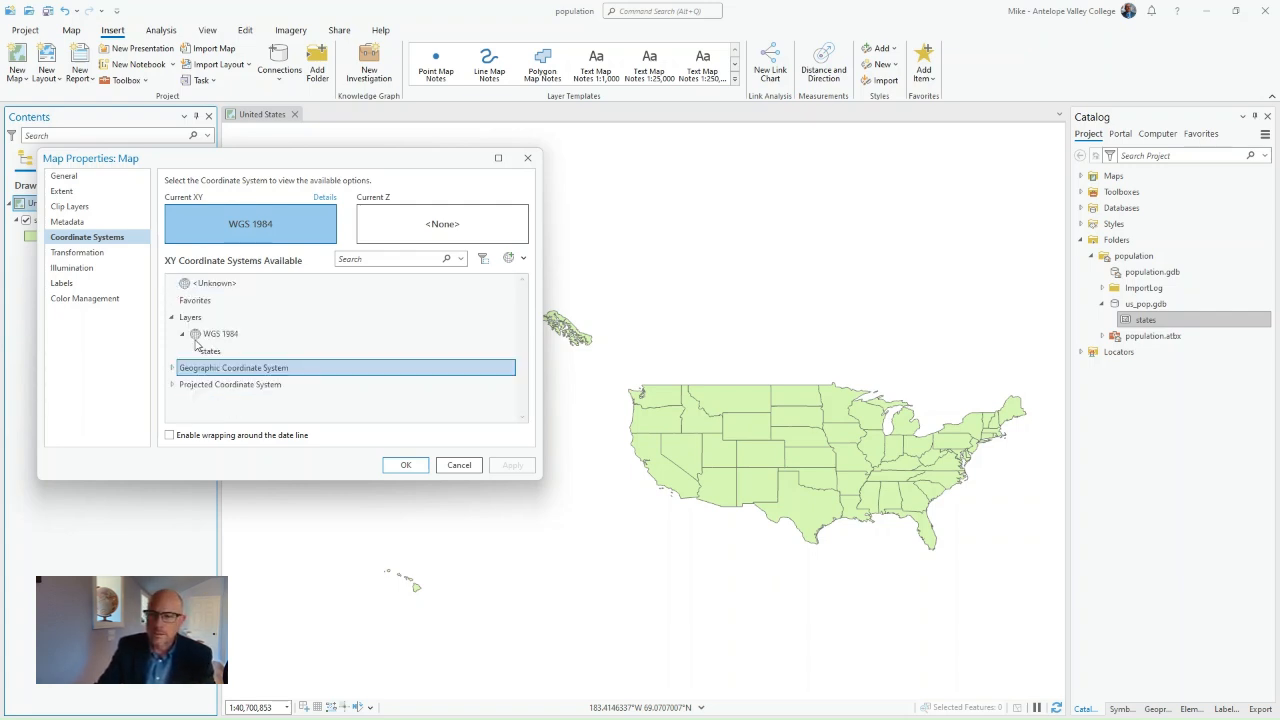
click(172, 385)
scroll(222, 335, down, 1)
scroll(222, 335, up, 4)
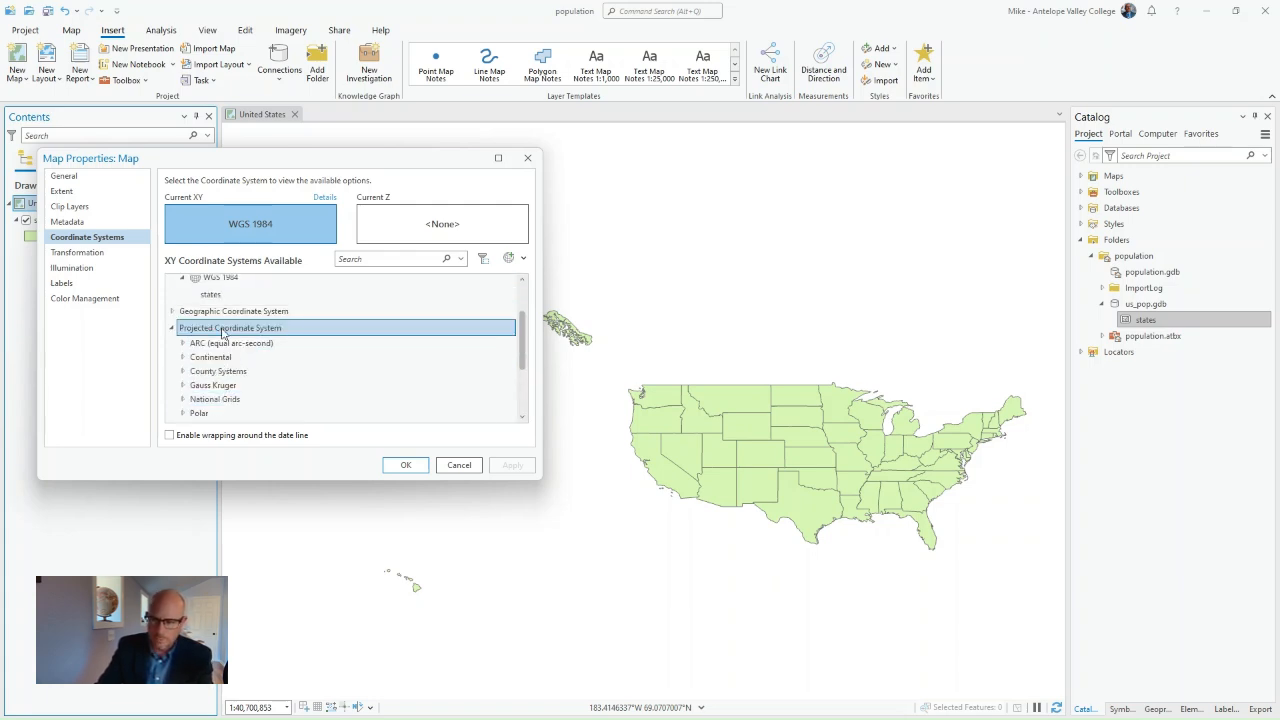
click(172, 385)
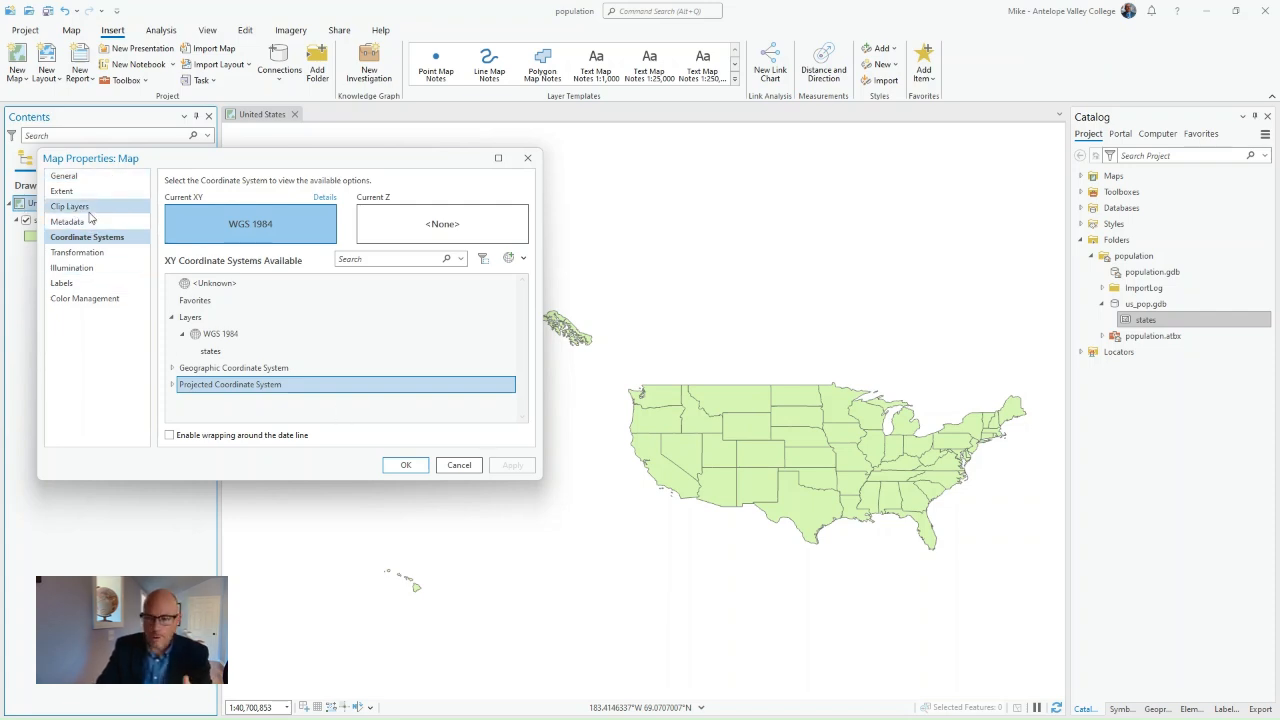
click(230, 220)
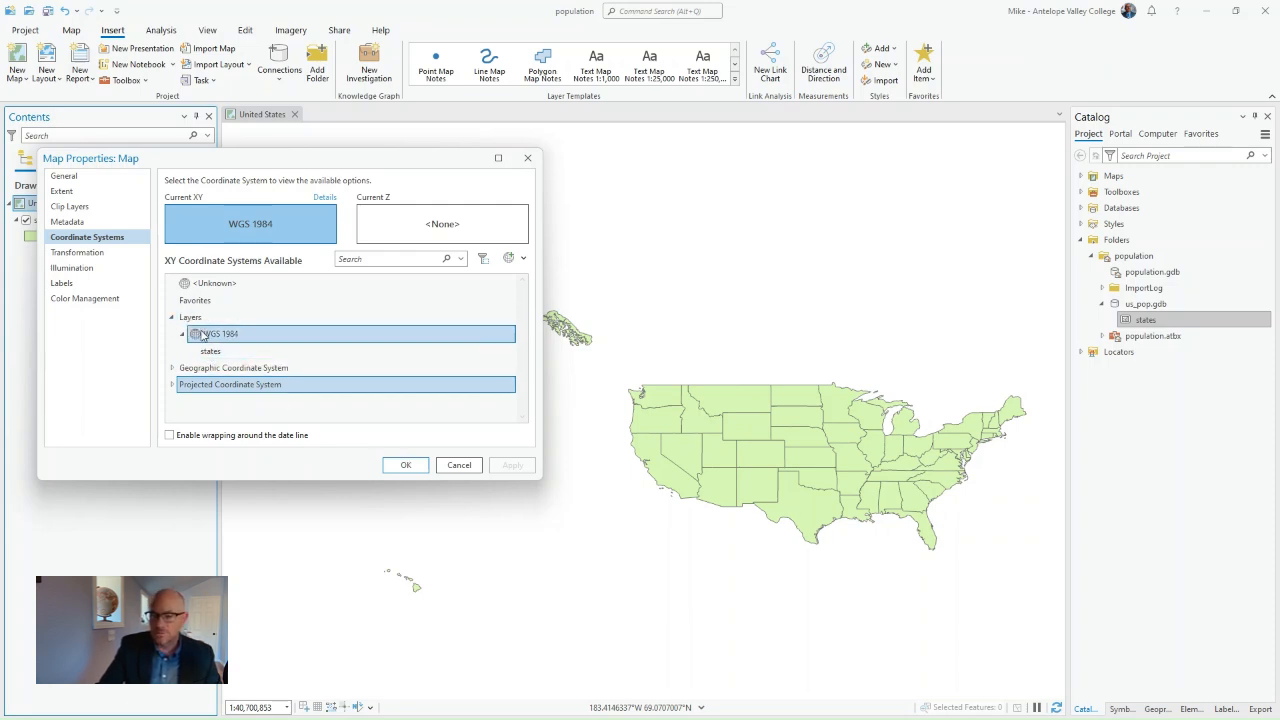
click(173, 318)
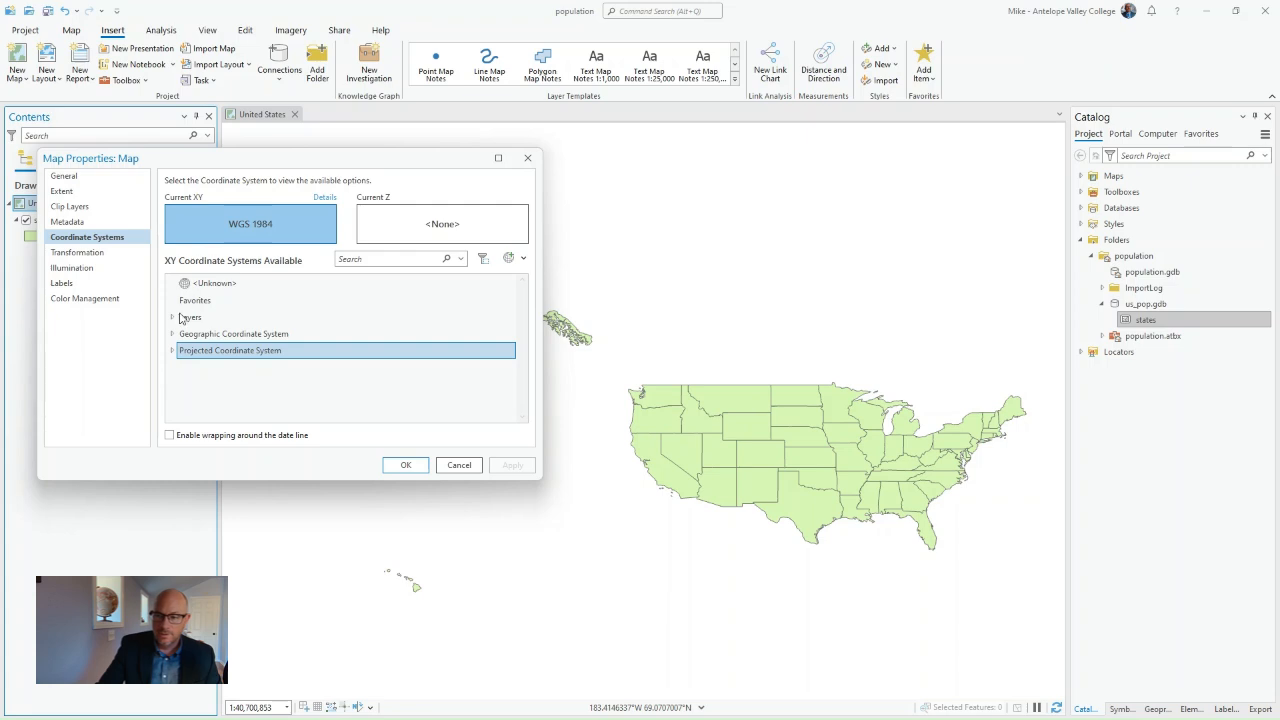
double_click(178, 318)
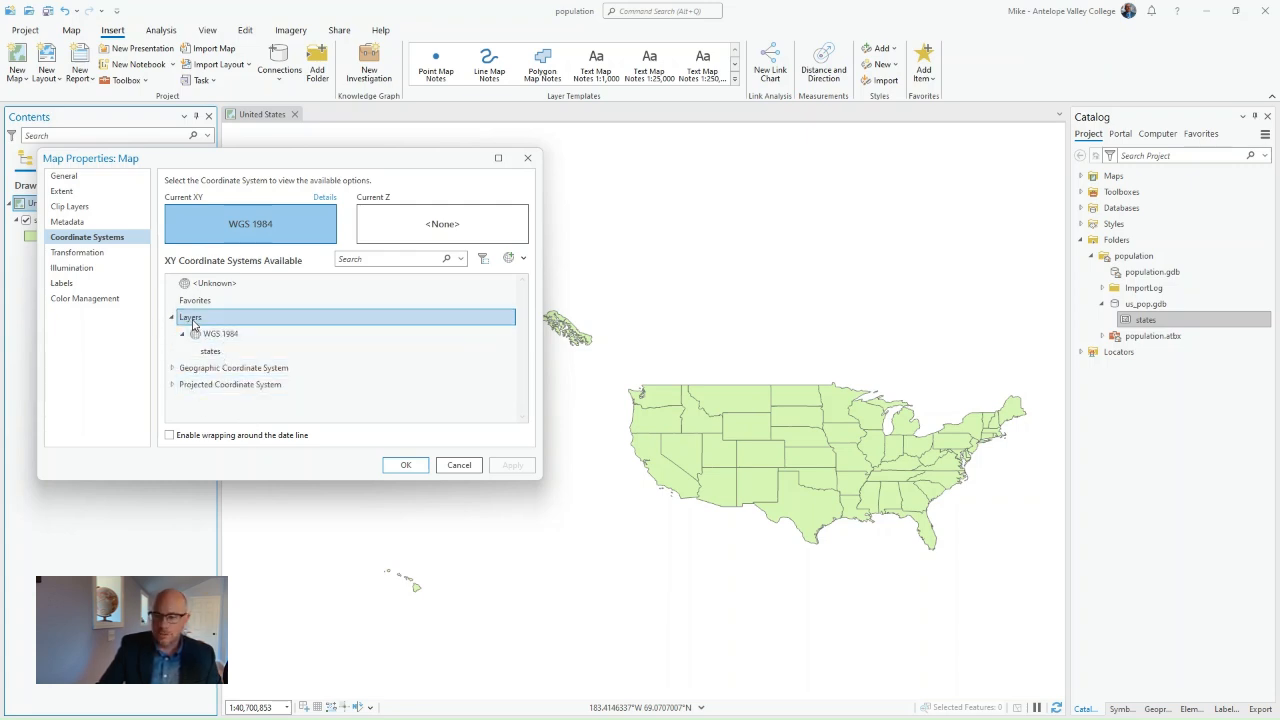
Step: Expand the Projected Coordinate System category and enlarge the Map Properties dialog to show more of its list
drag(232, 162, 395, 162)
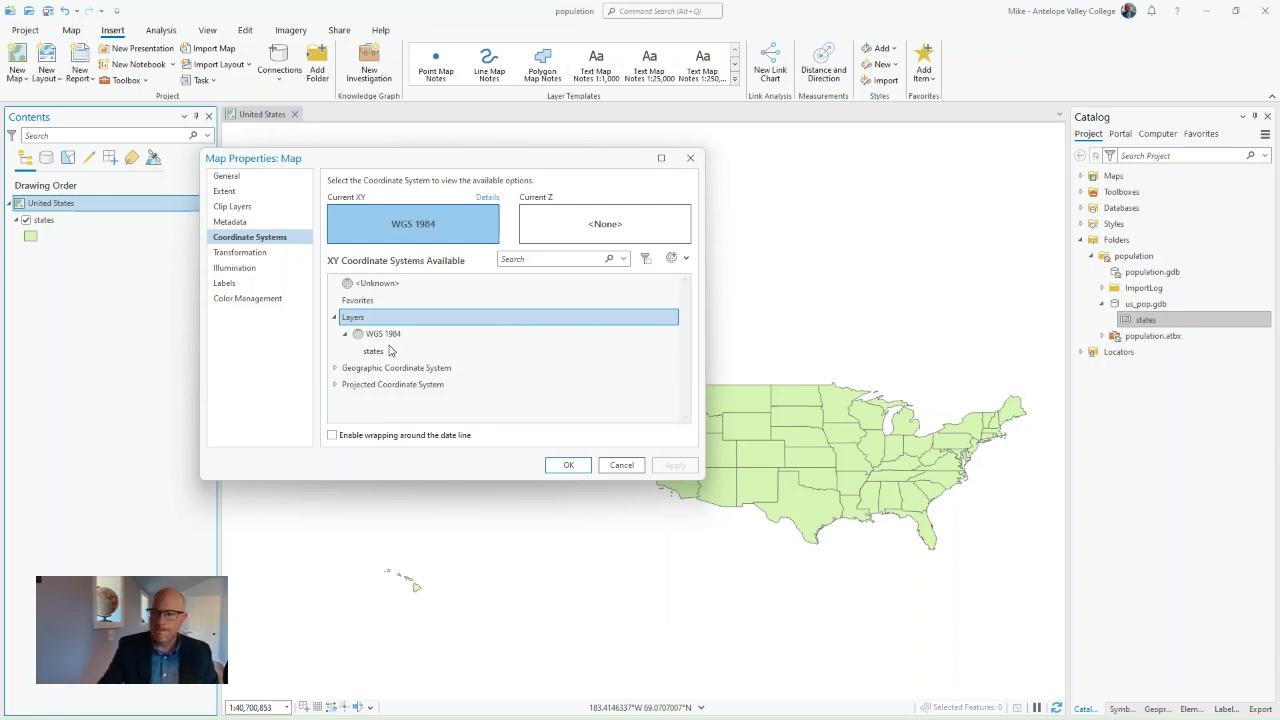
drag(462, 165, 350, 177)
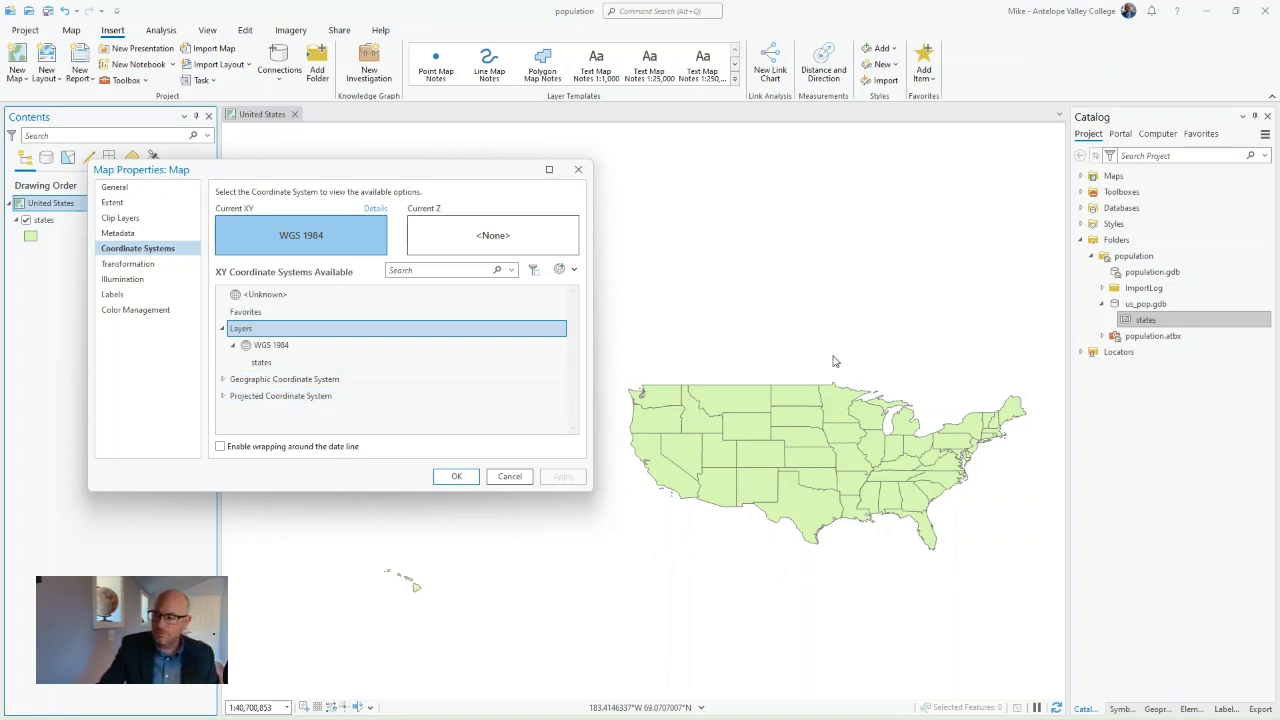
click(224, 397)
click(265, 298)
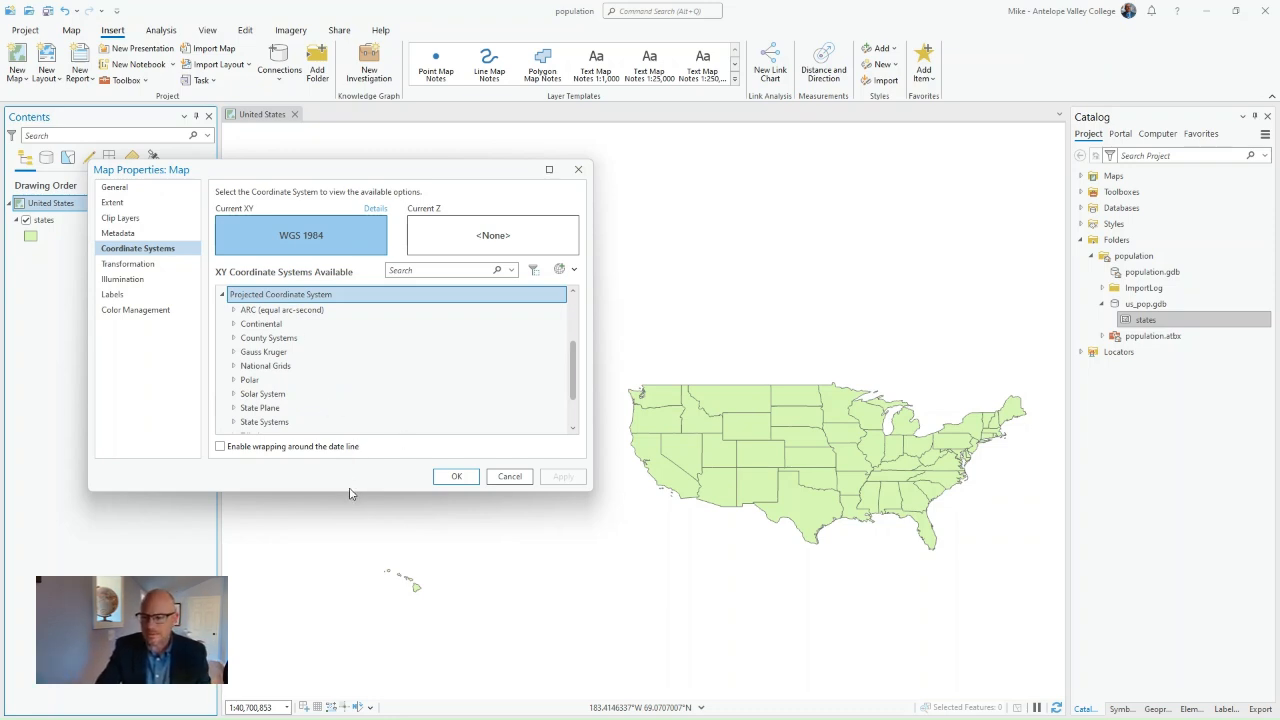
drag(350, 492, 350, 601)
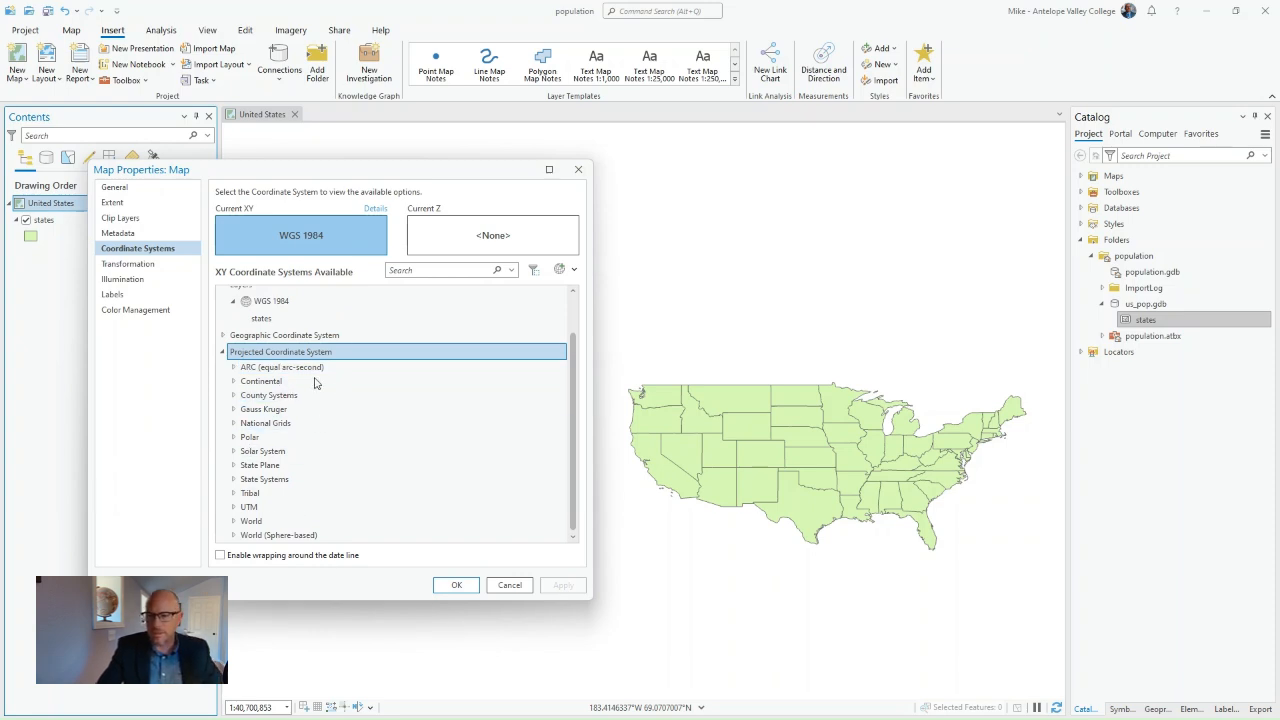
Step: Examine the State Plane projected coordinate systems and their NAD 1927 and NAD 1983 groups, and collapse the State Plane category
double_click(247, 467)
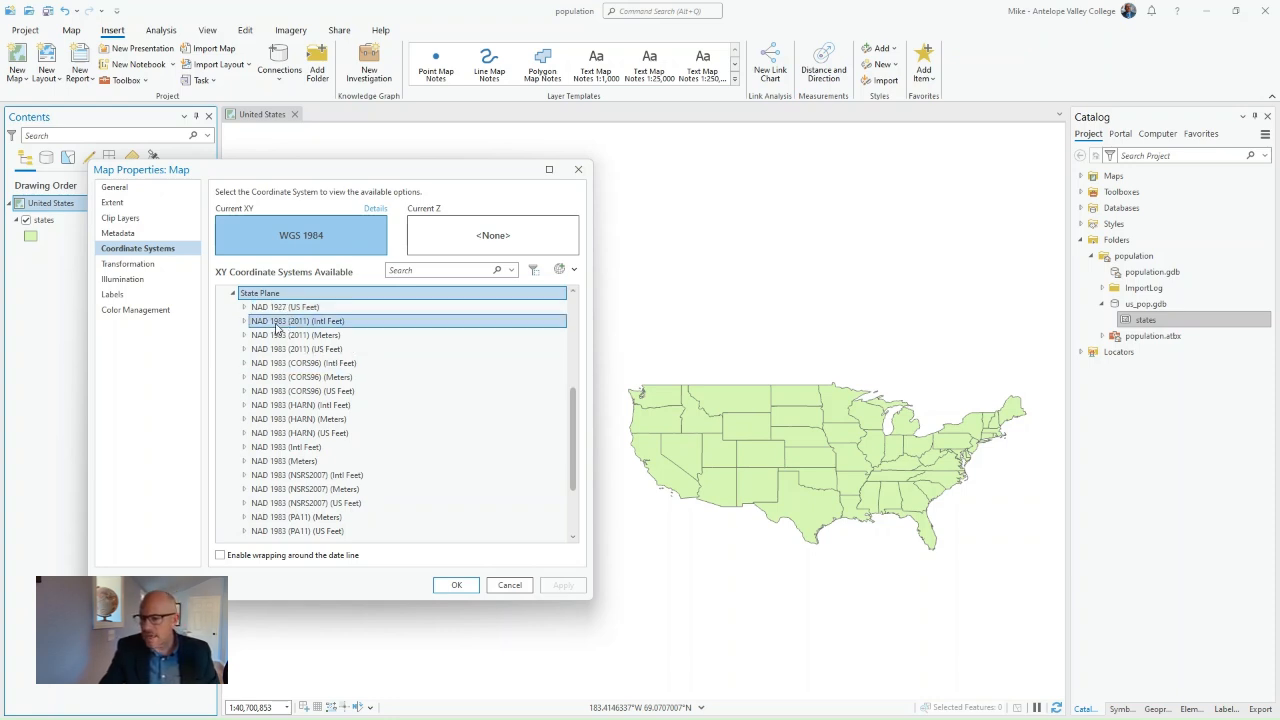
scroll(358, 384, up, 1)
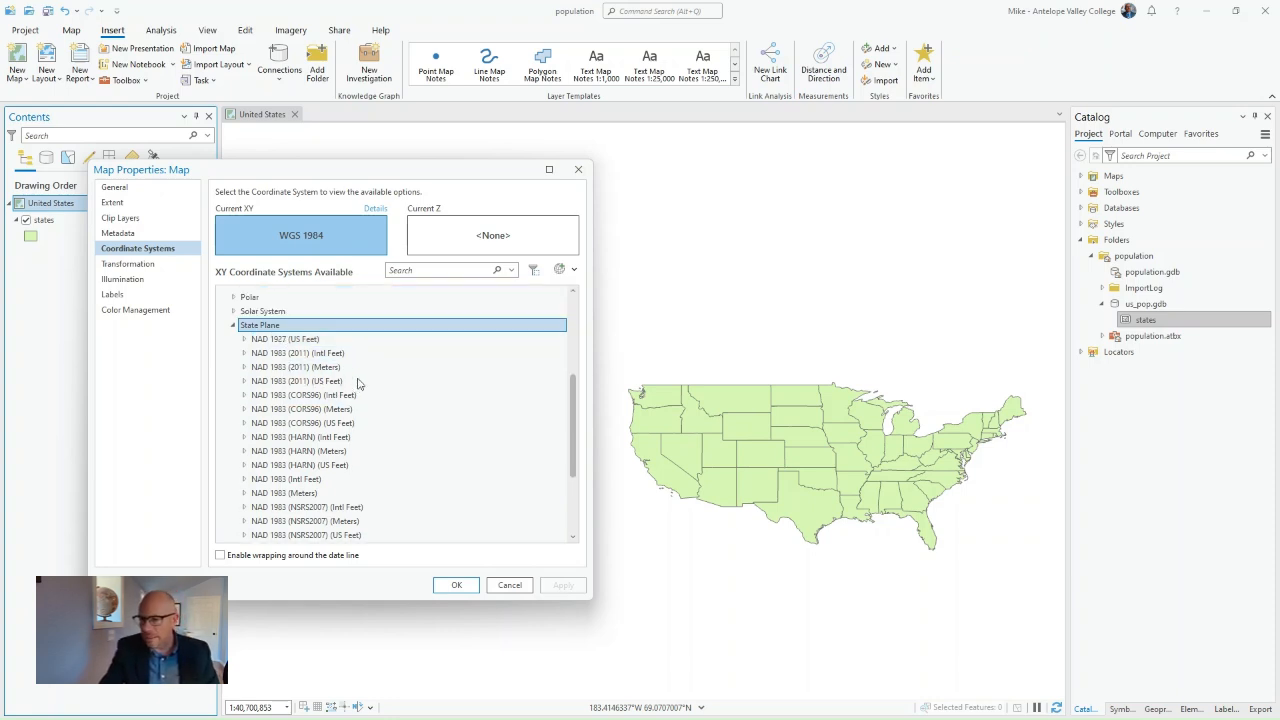
scroll(358, 384, up, 1)
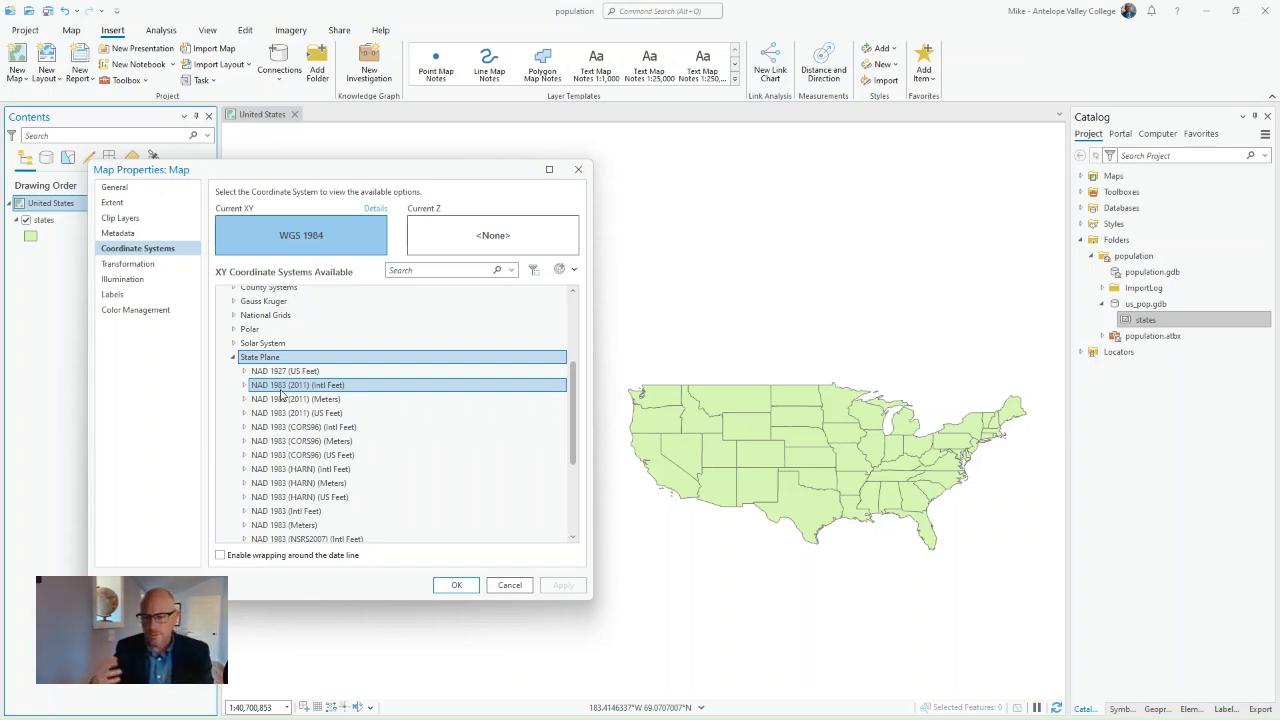
click(288, 413)
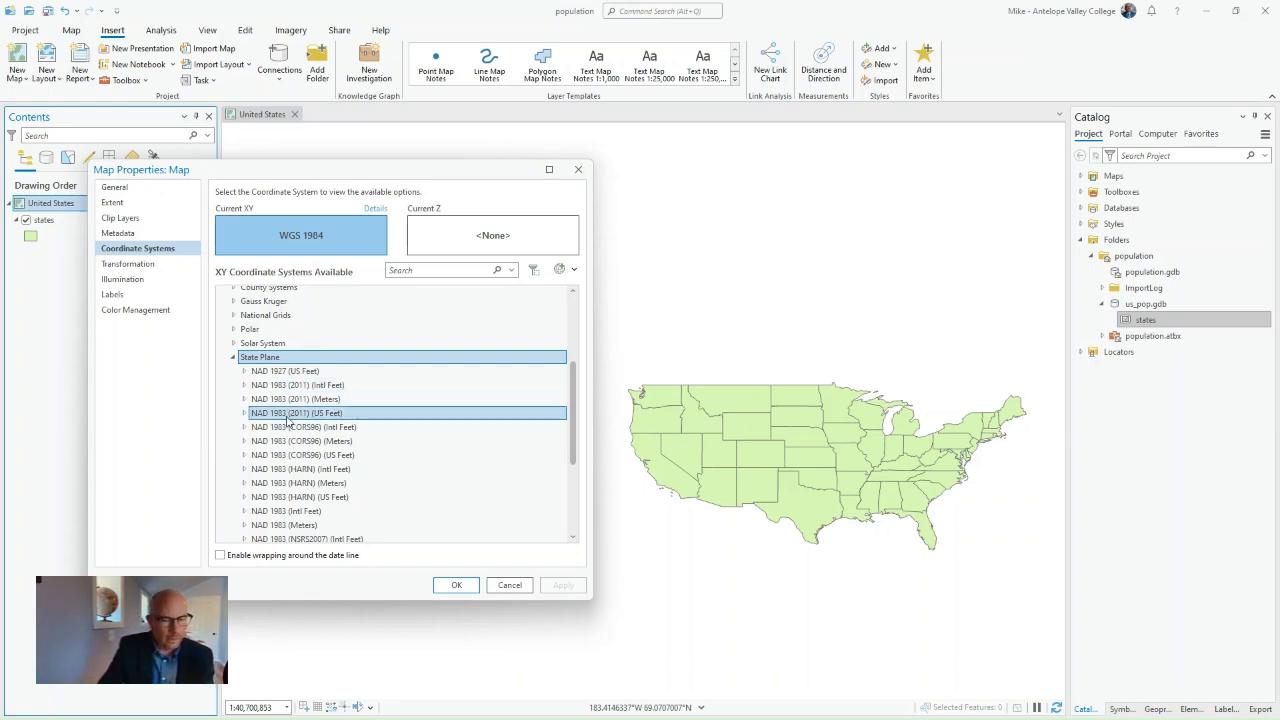
click(310, 385)
click(320, 371)
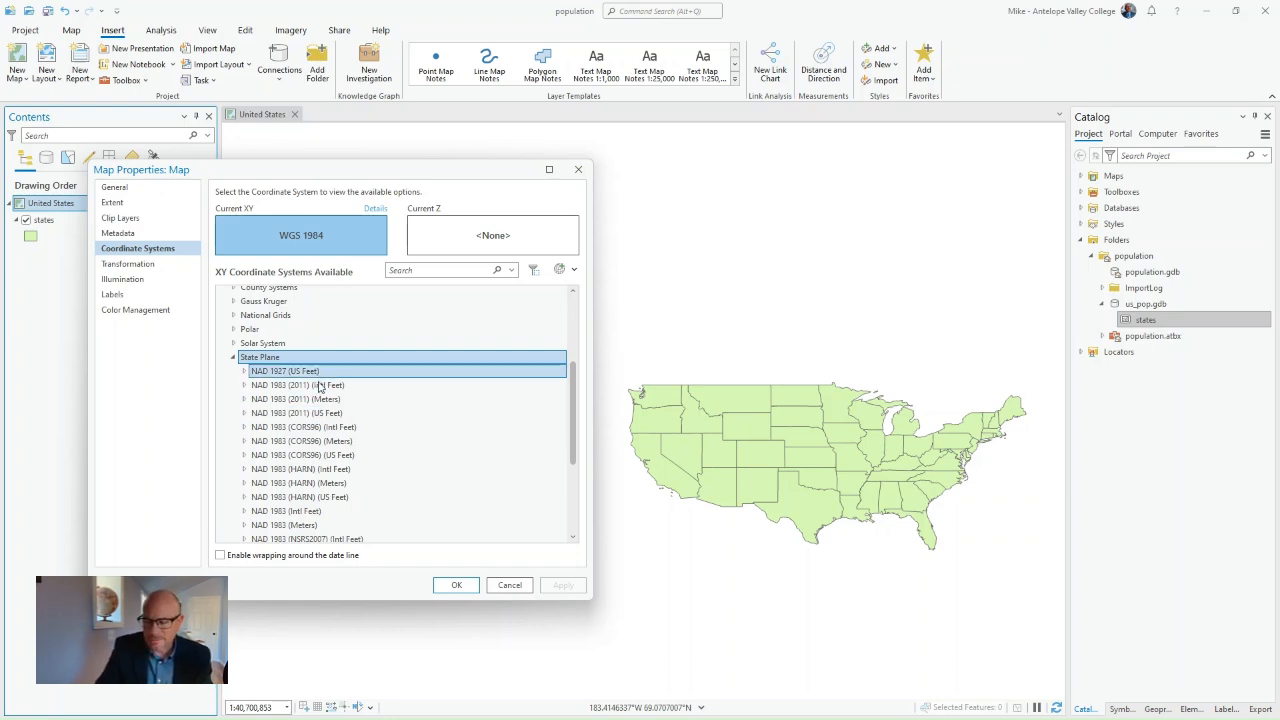
click(321, 386)
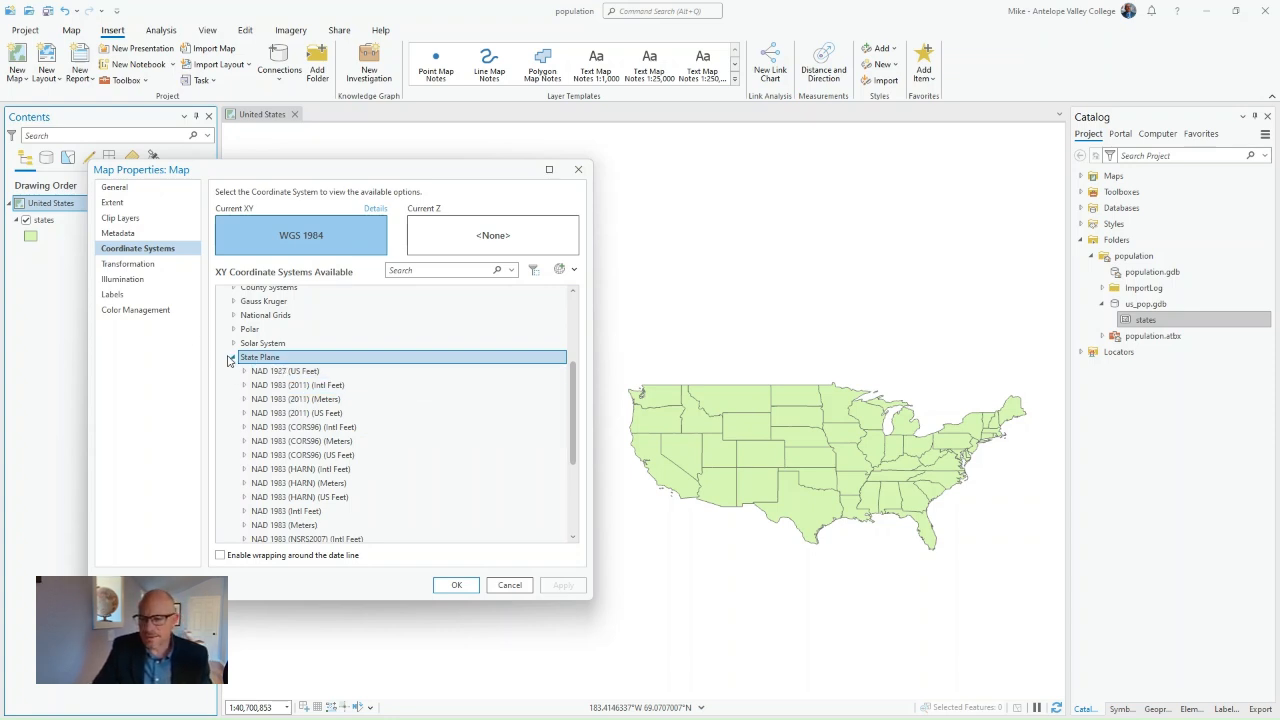
click(234, 359)
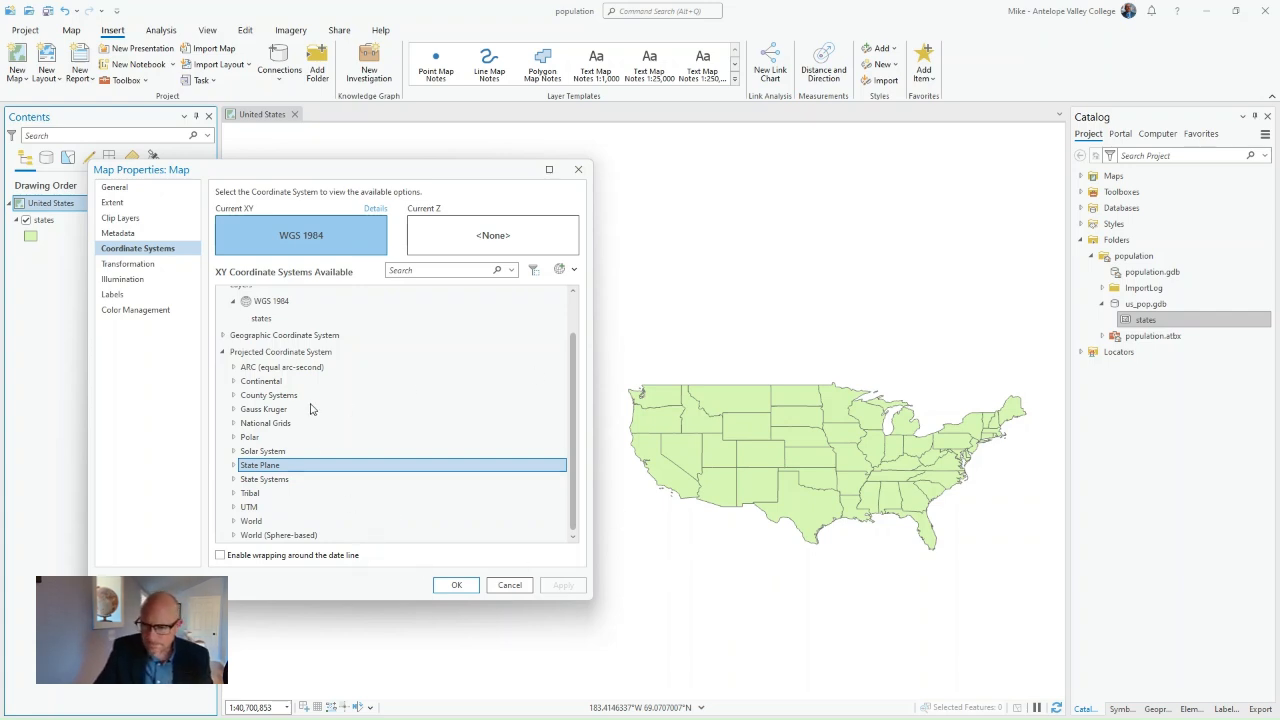
Step: Expand the Continental category's North America group and examine its available projected coordinate systems
click(234, 385)
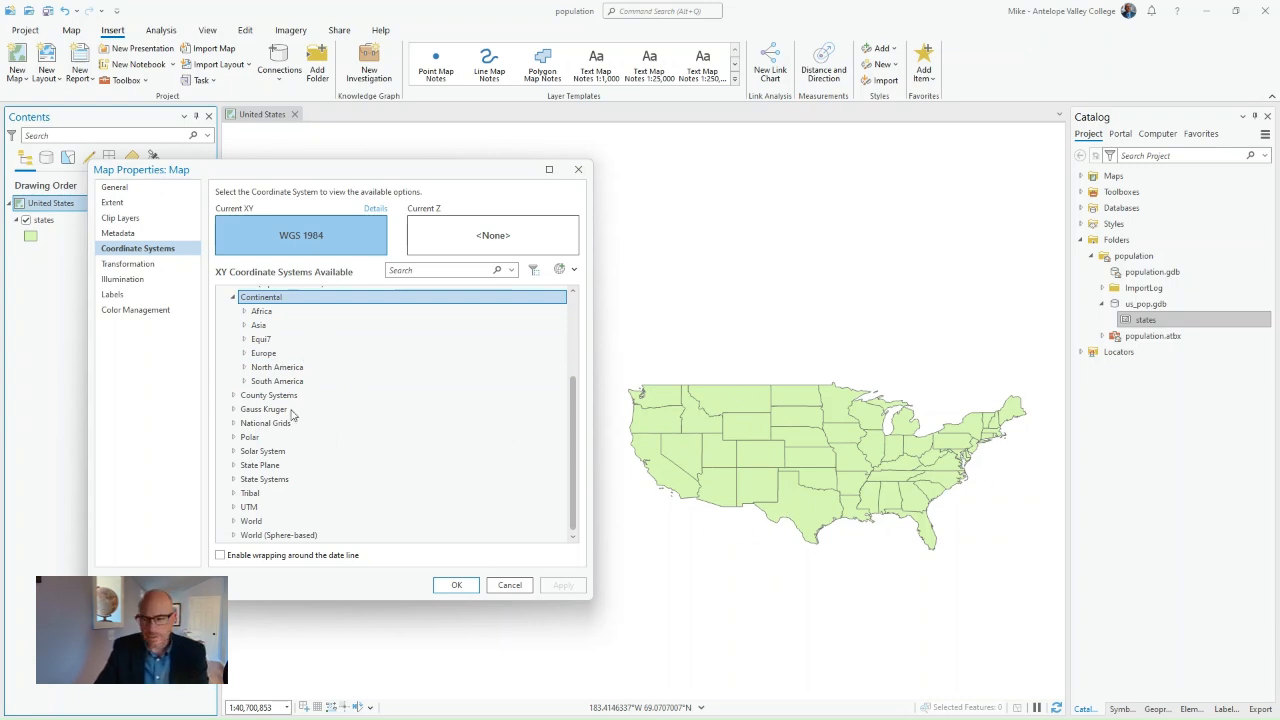
click(244, 367)
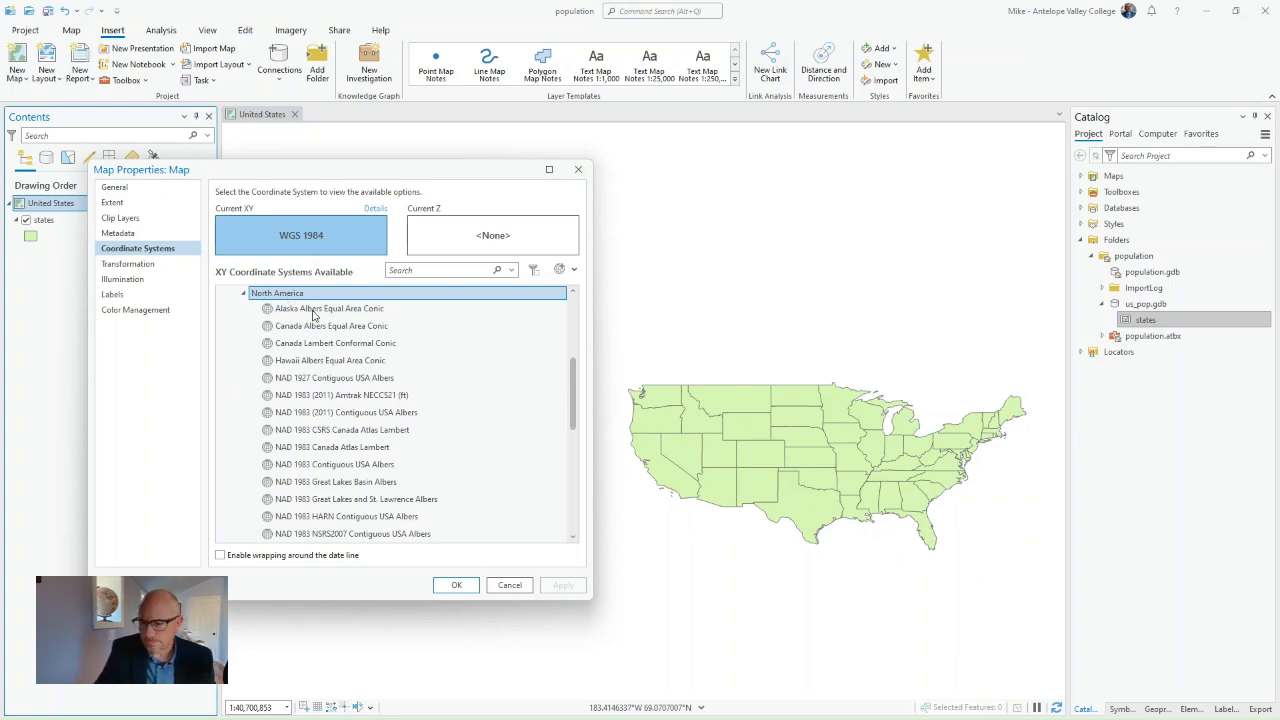
click(338, 517)
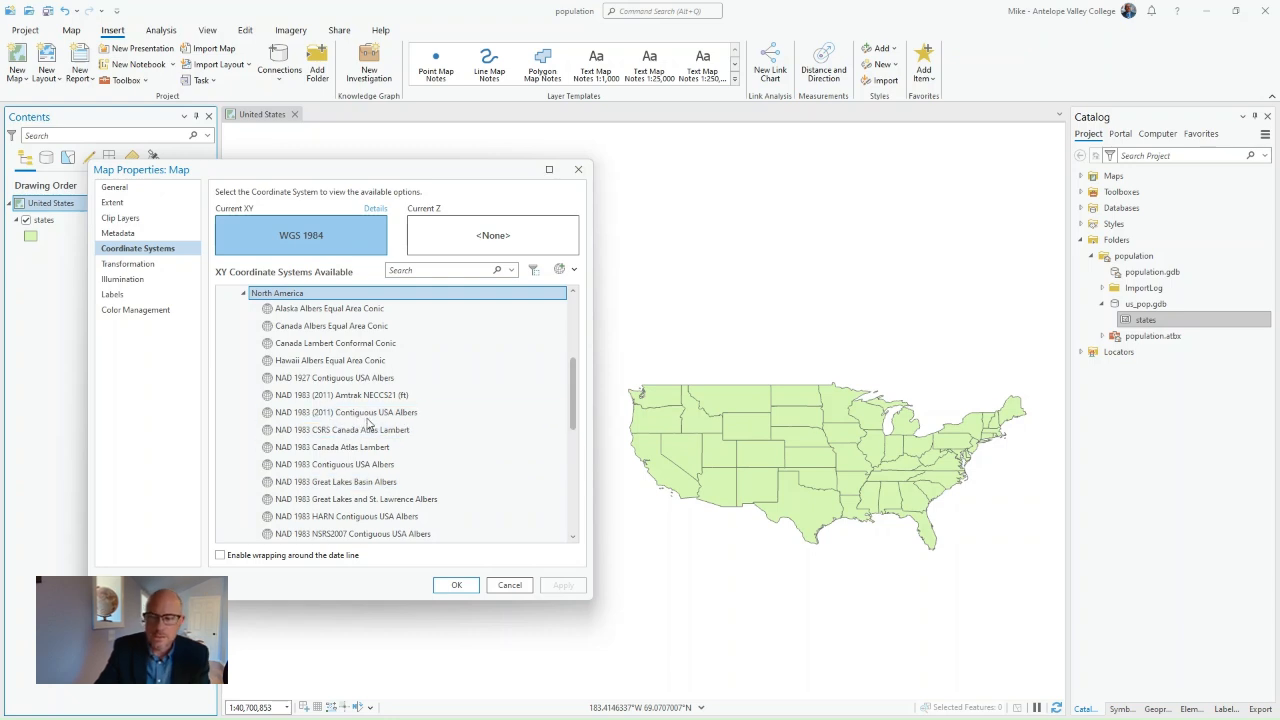
click(345, 517)
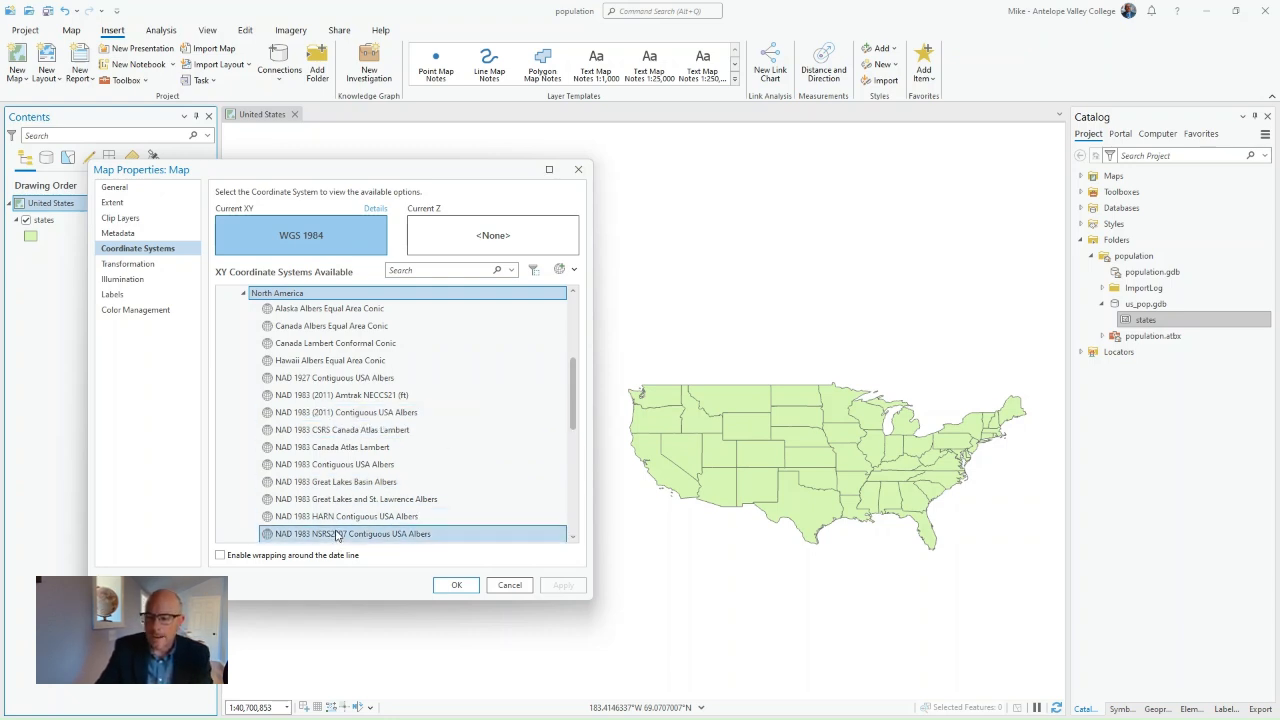
scroll(360, 515, down, 2)
click(362, 508)
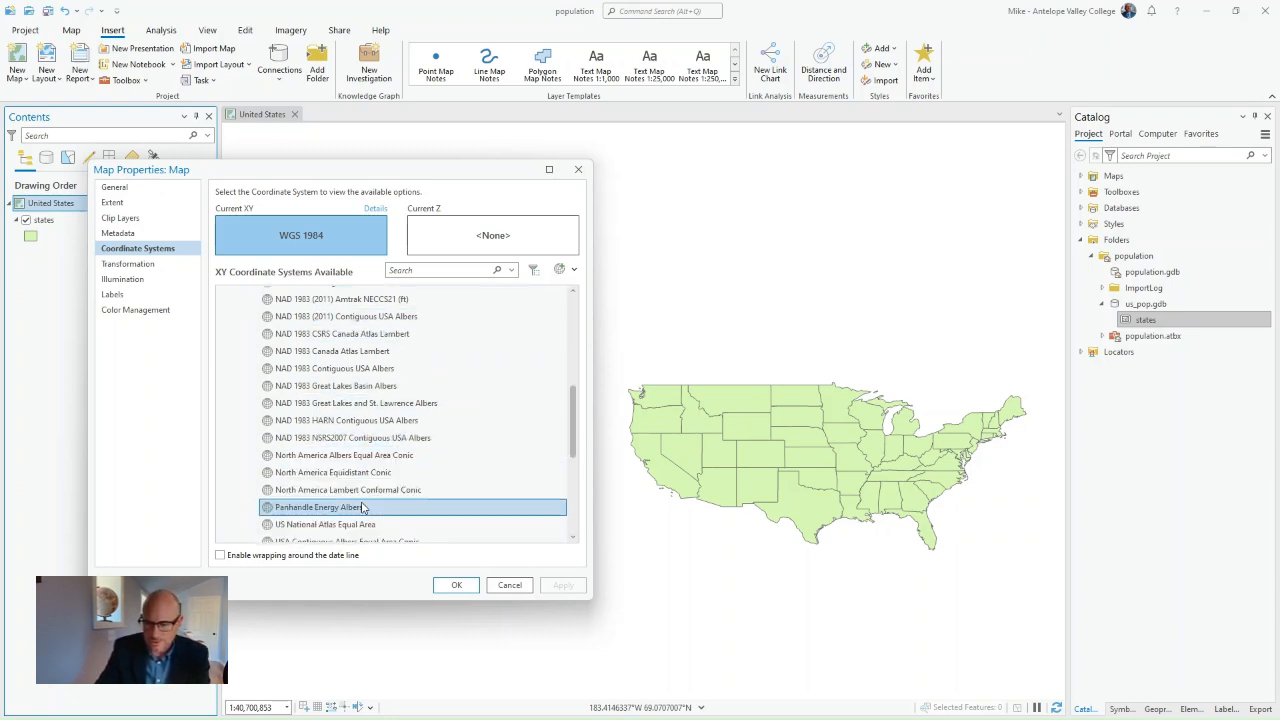
key(Down)
key(Down)
key(Down)
scroll(368, 499, up, 4)
click(323, 447)
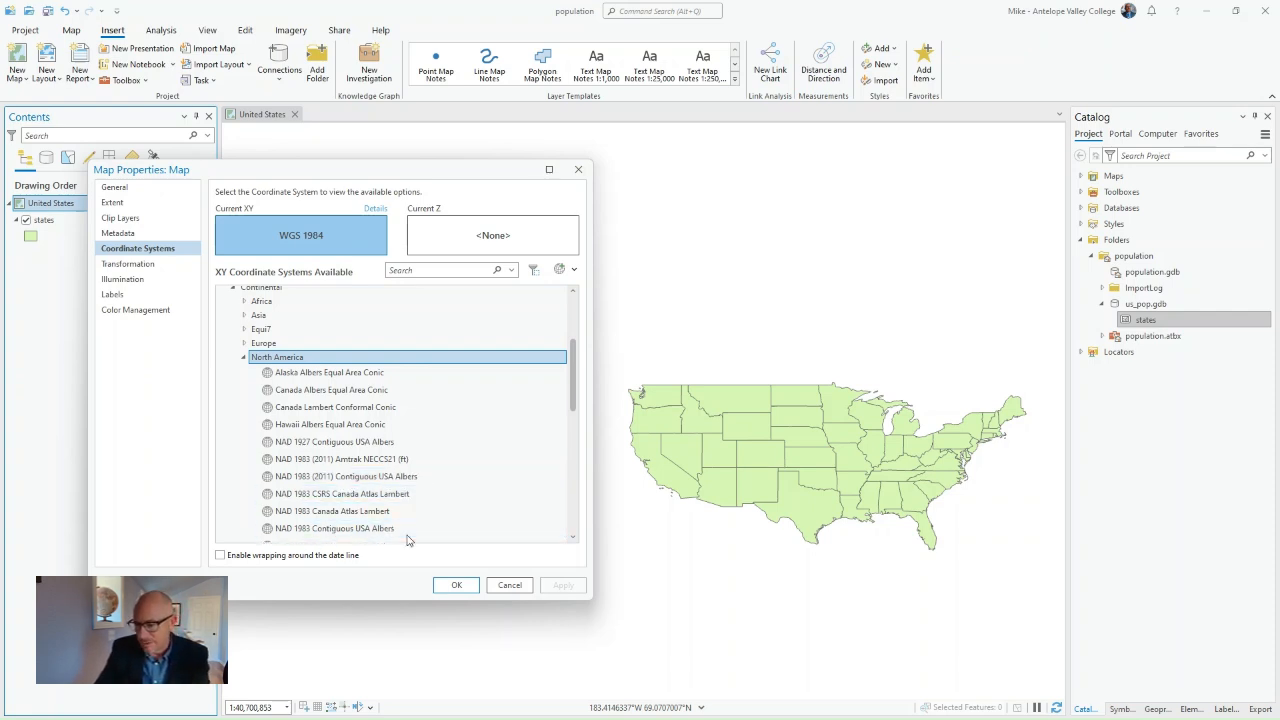
Step: Set the map's XY coordinate system to North America Albers Equal Area Conic and apply the change
scroll(393, 510, down, 1)
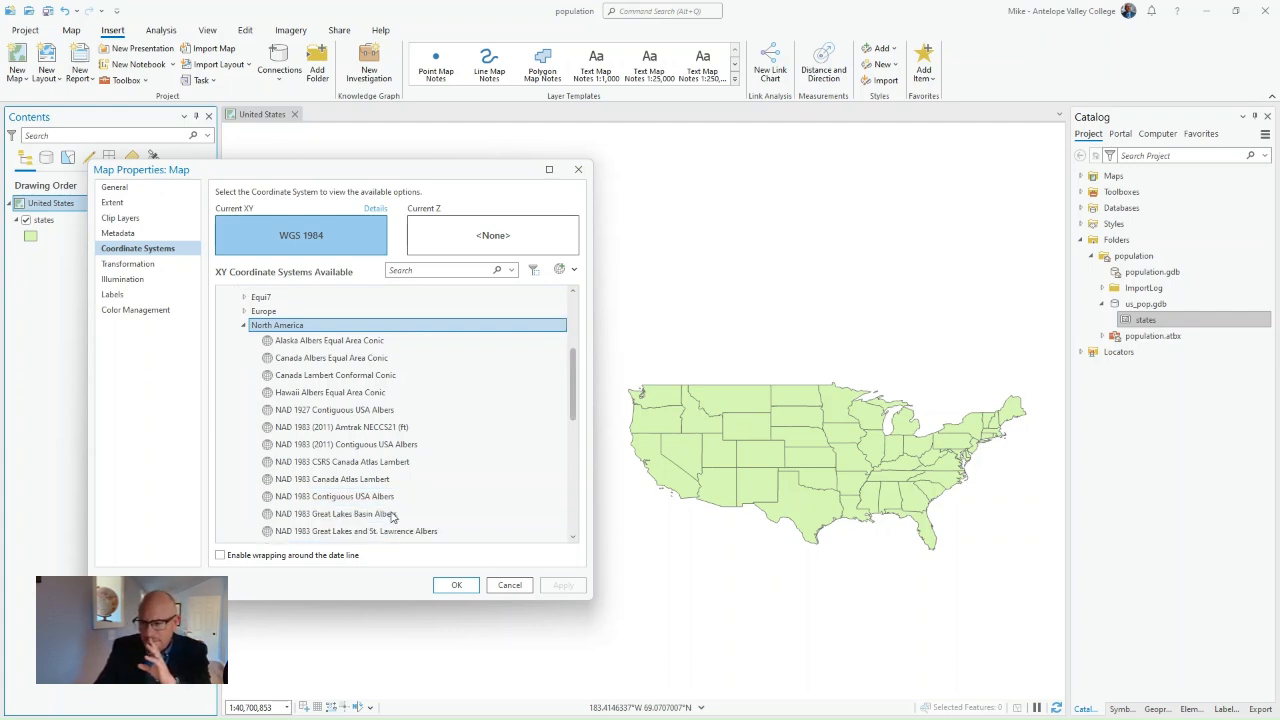
scroll(398, 496, down, 2)
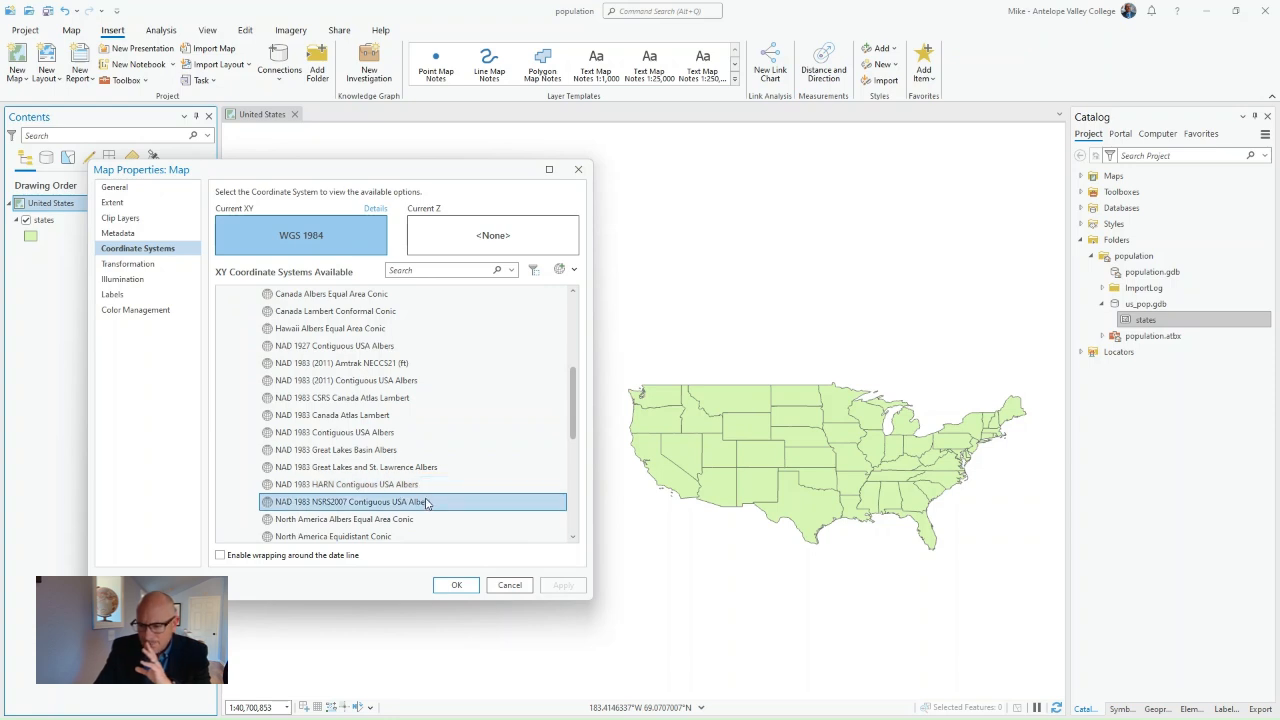
scroll(424, 505, up, 2)
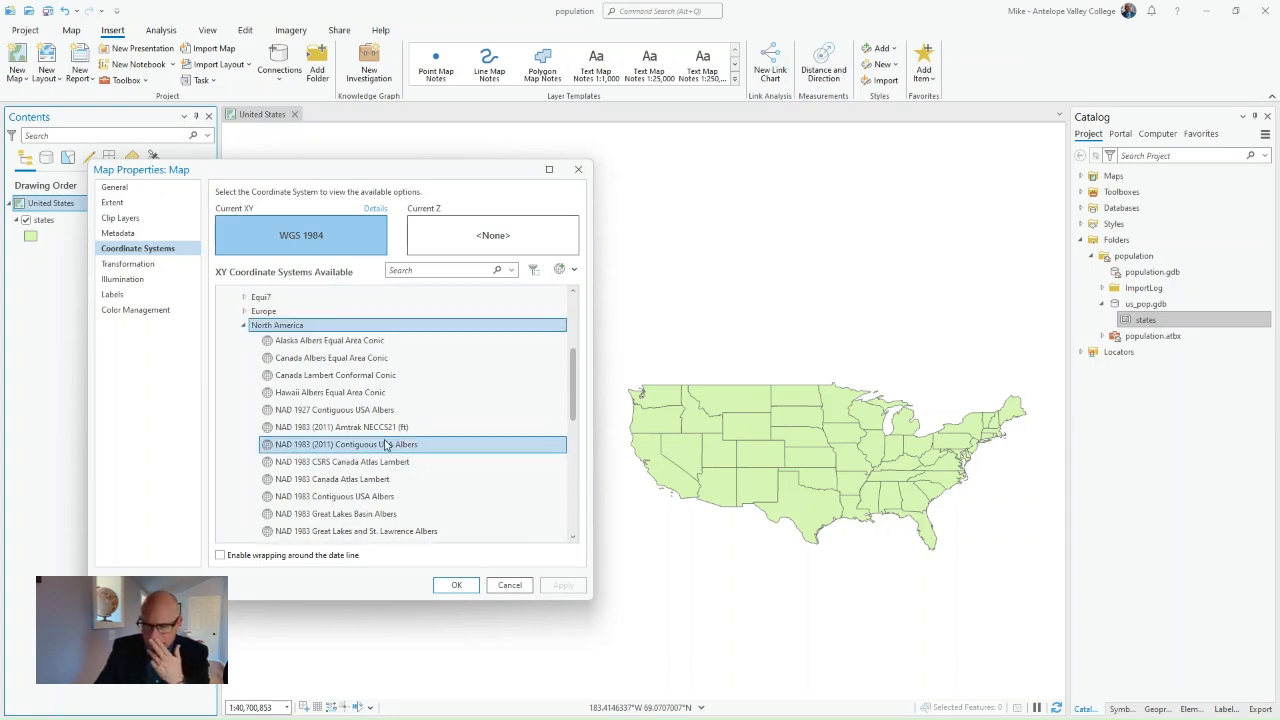
scroll(423, 497, down, 2)
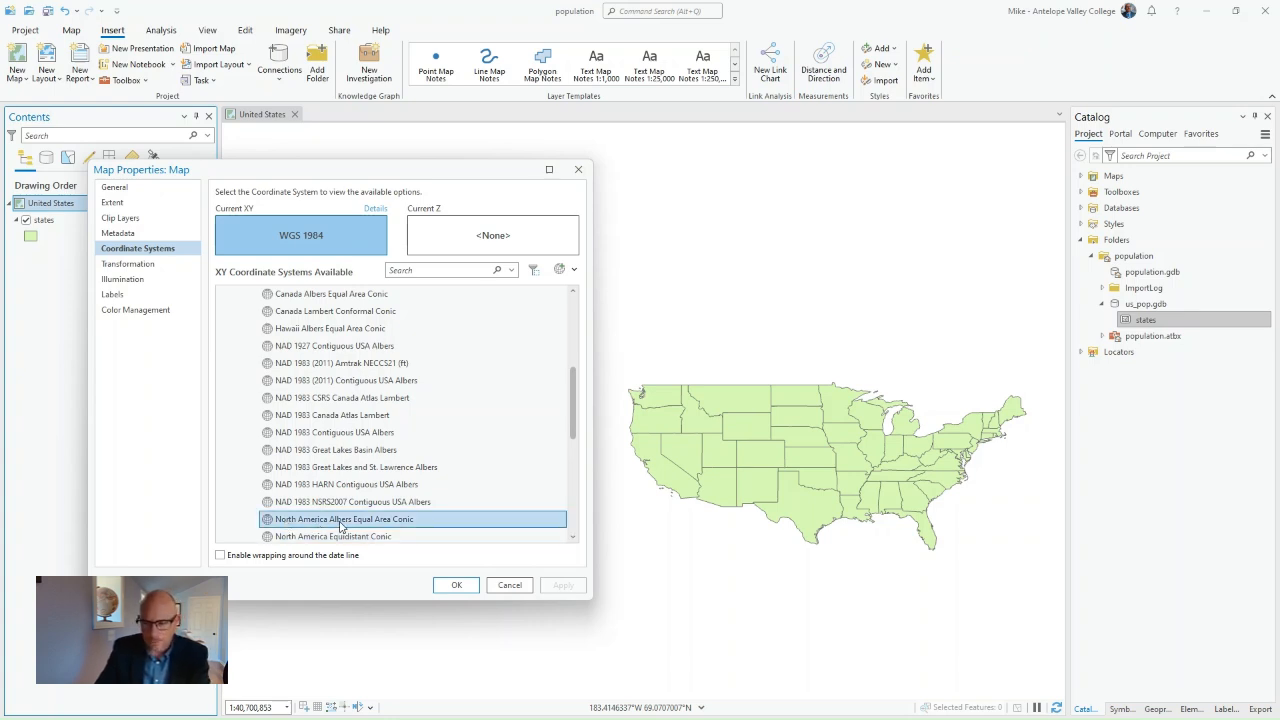
click(408, 521)
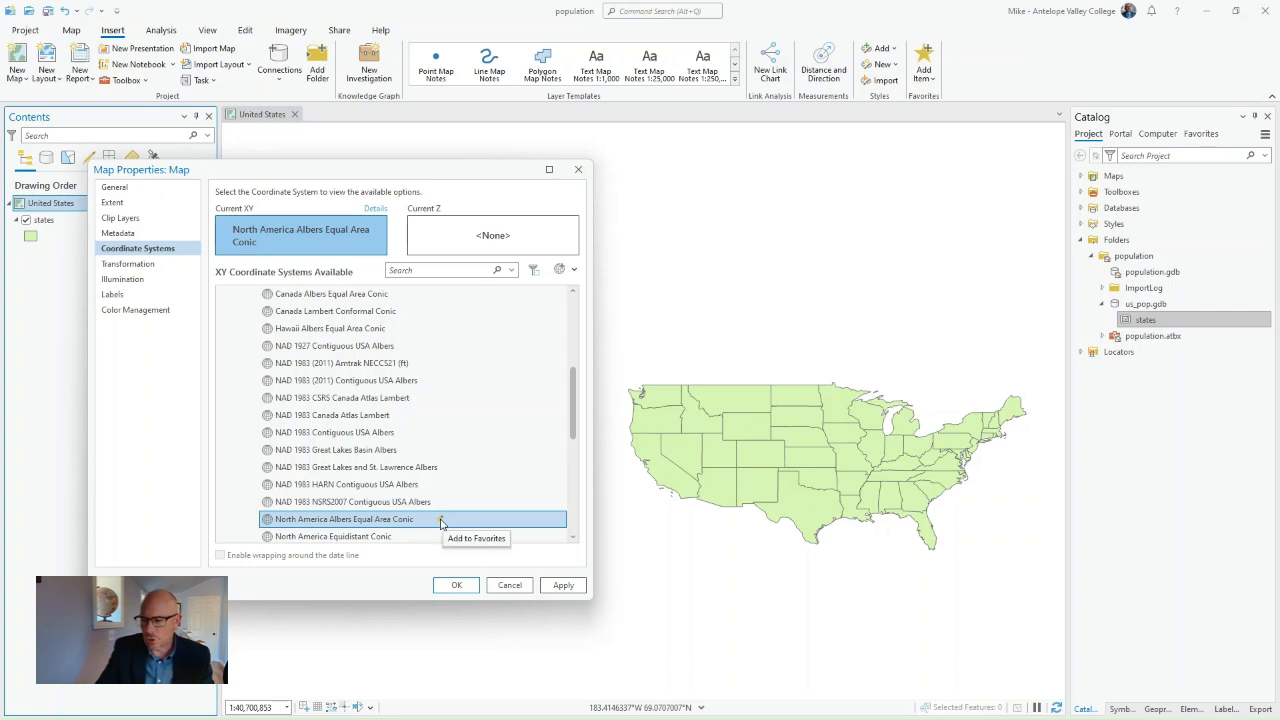
click(441, 521)
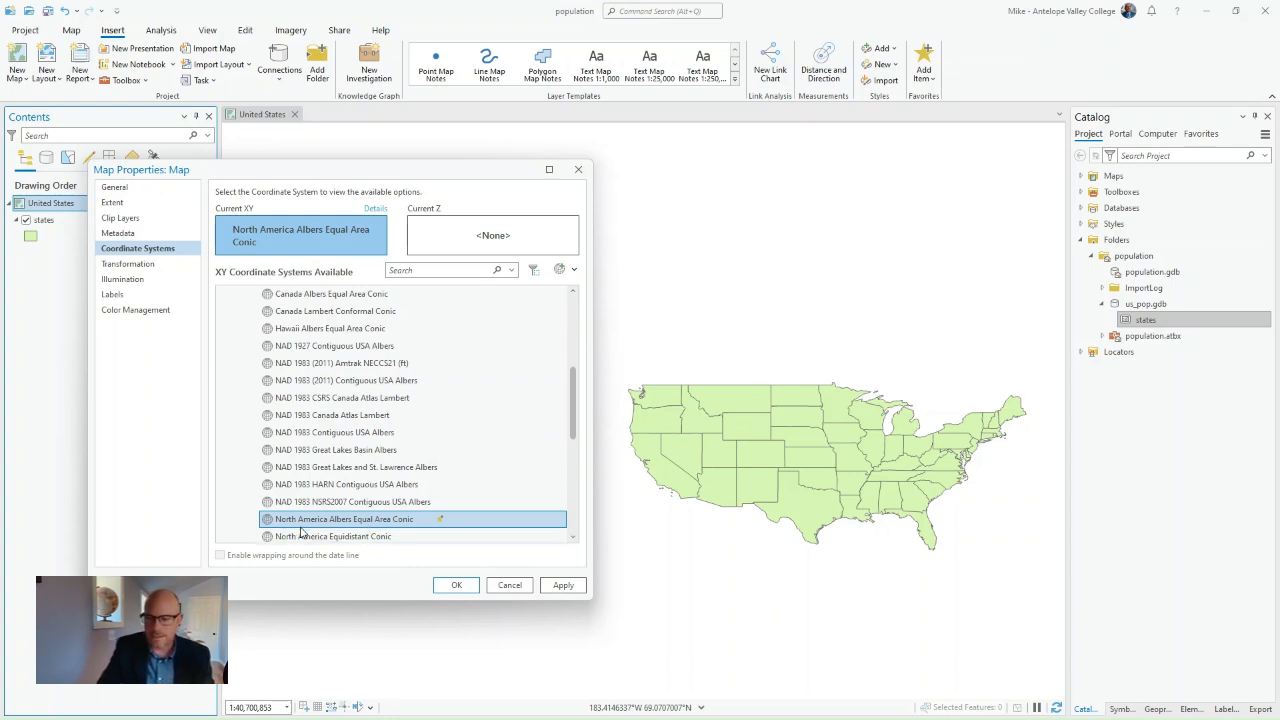
click(563, 586)
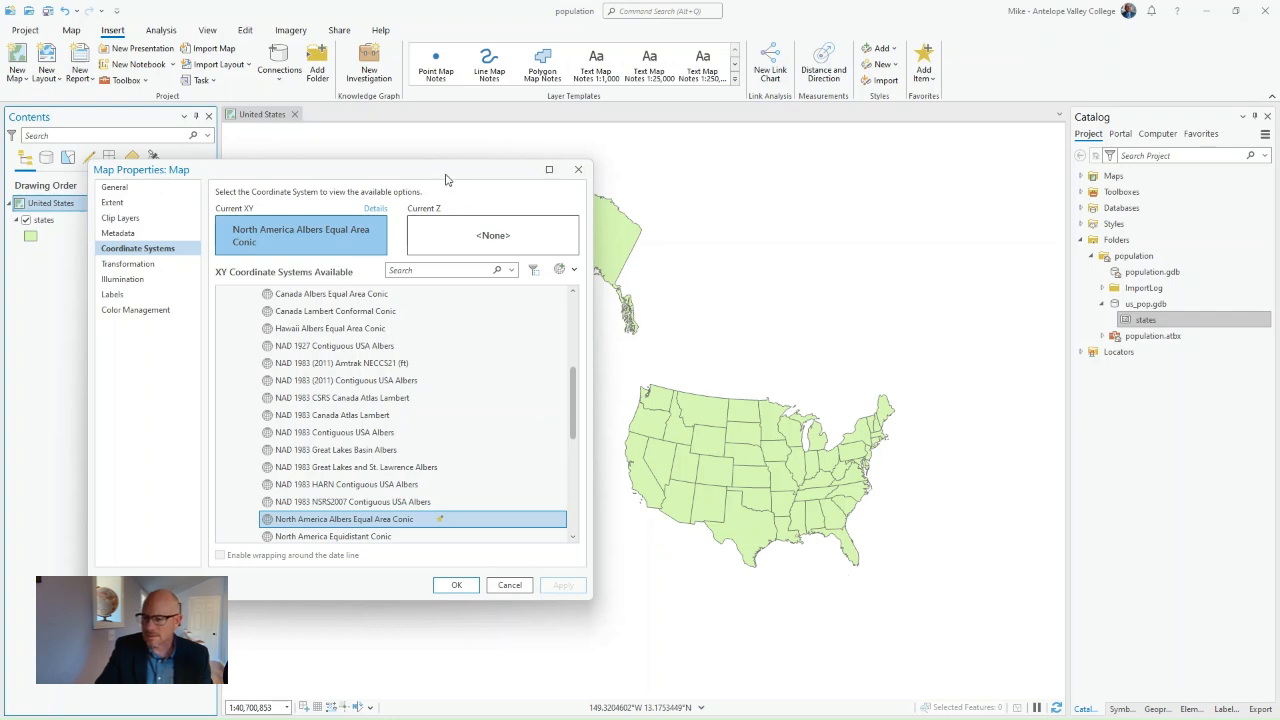
click(460, 586)
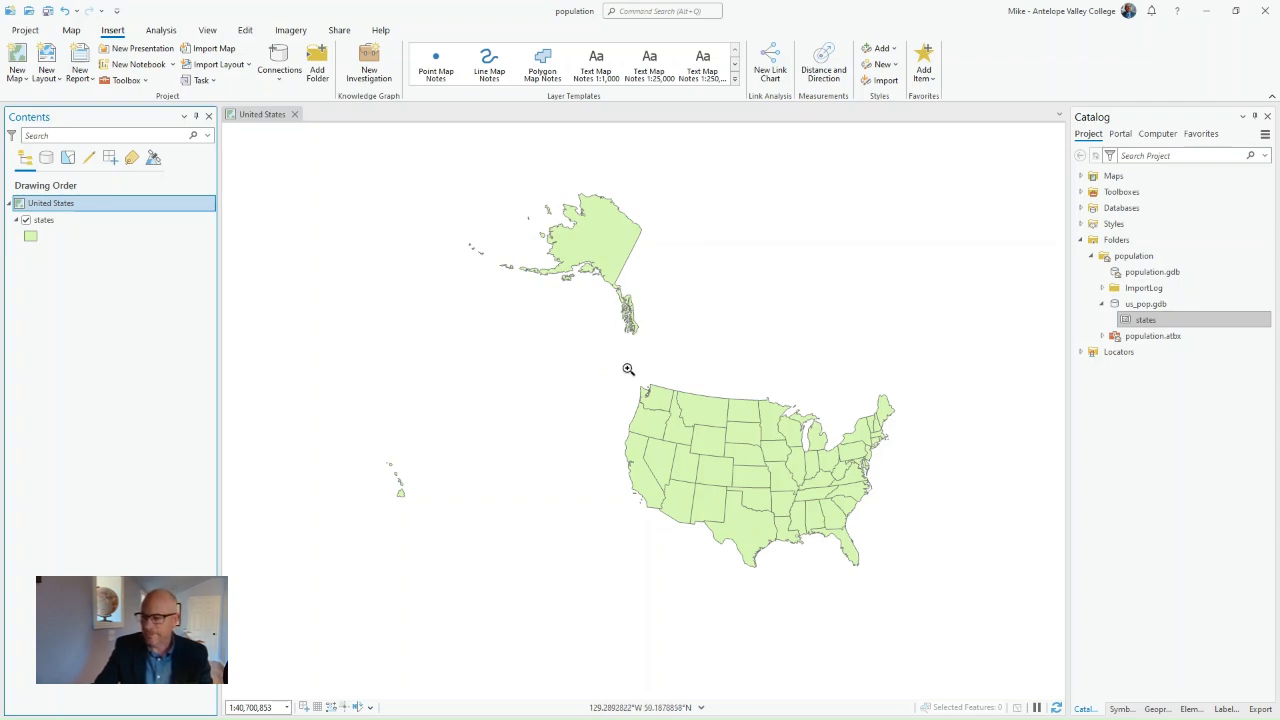
Step: Zoom to the contiguous states and compare their shape by undoing and redoing the coordinate system change
drag(621, 362, 898, 581)
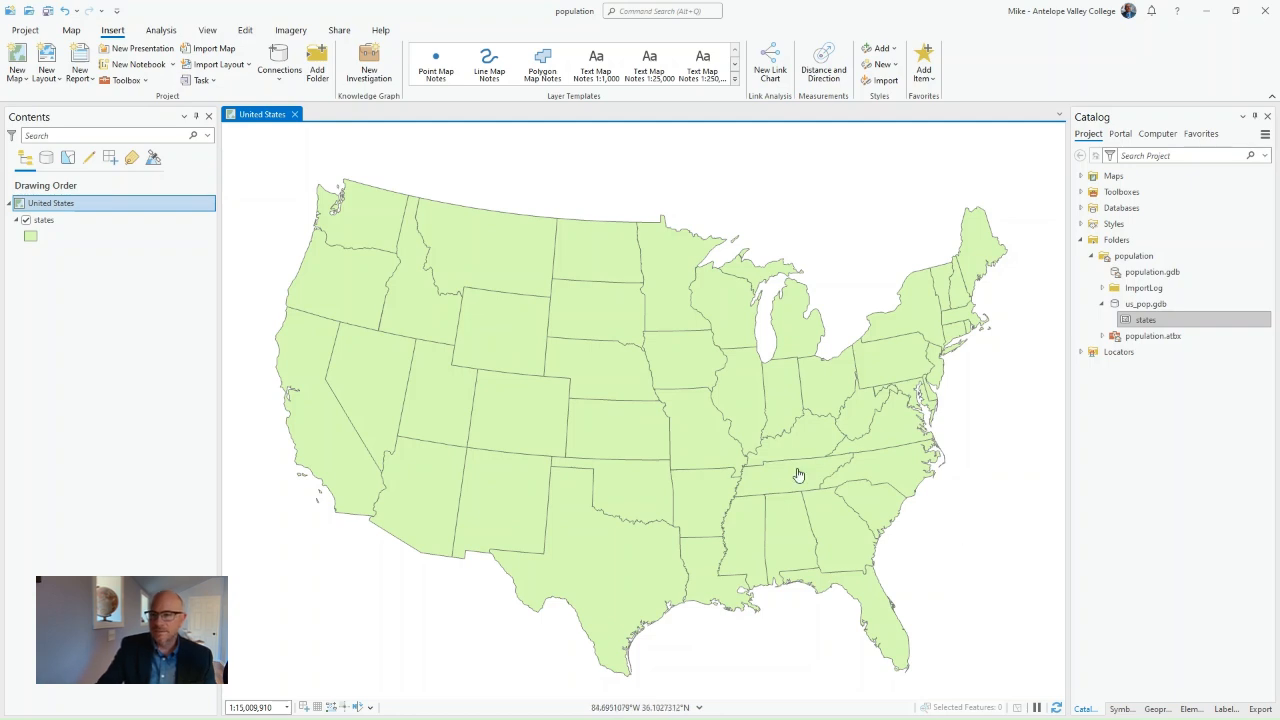
scroll(476, 381, up, 1)
scroll(476, 381, down, 1)
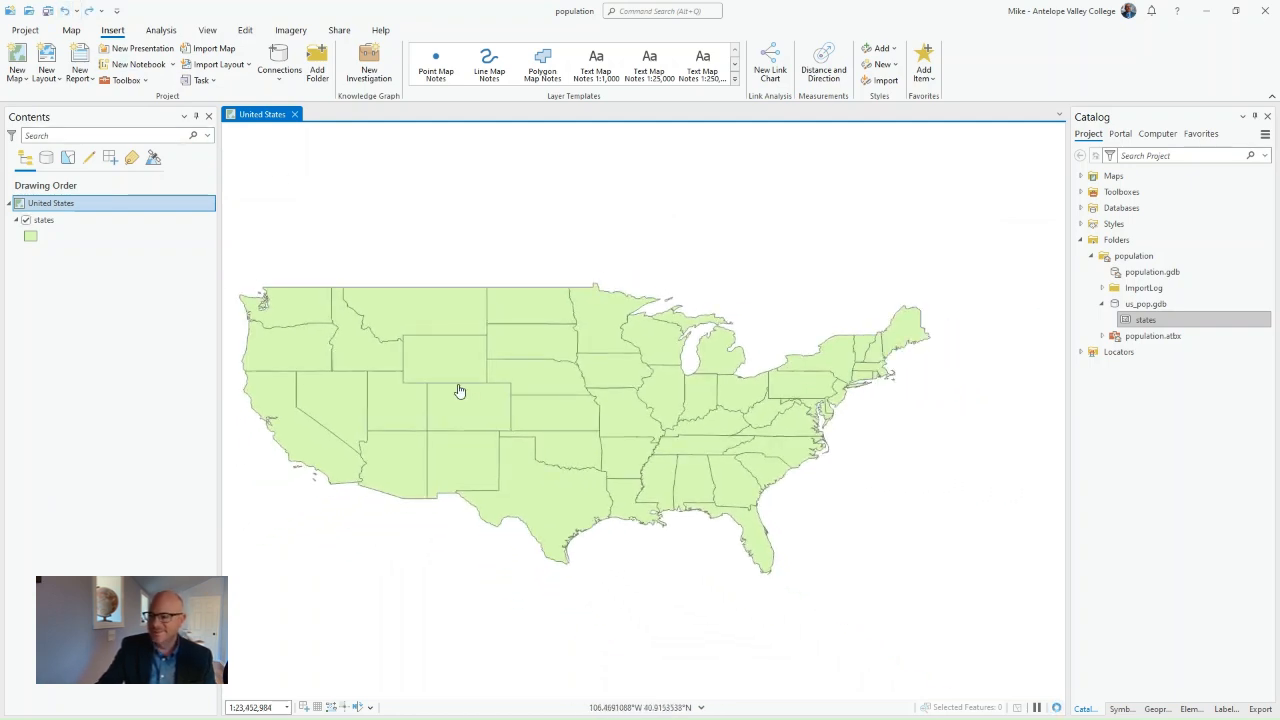
drag(457, 386, 520, 377)
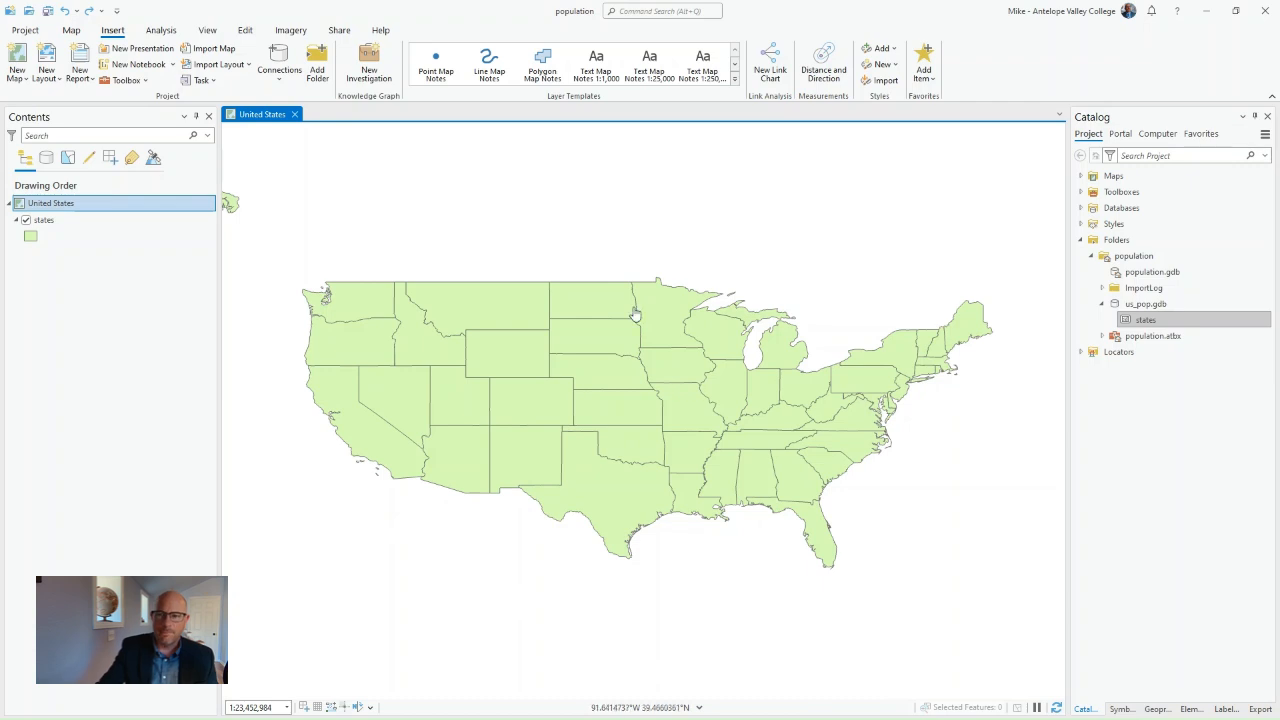
click(90, 14)
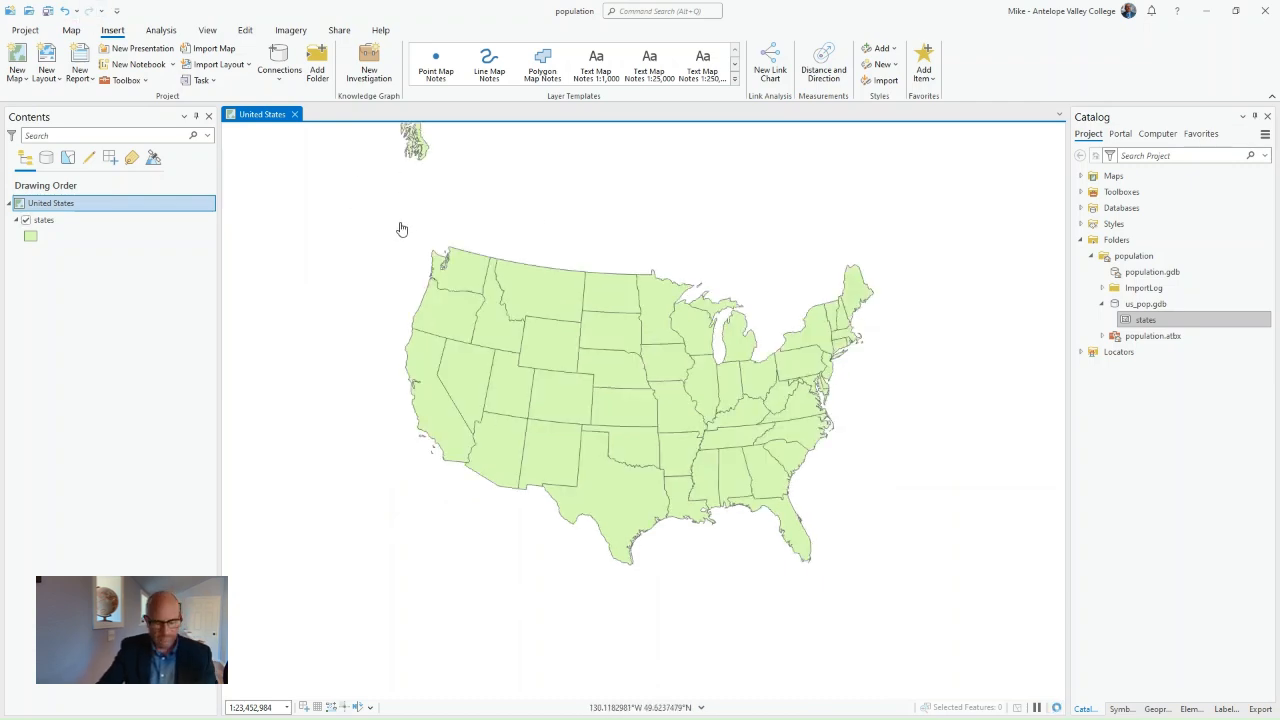
Step: Zoom the map to fit the contiguous United States and save the project
drag(408, 226, 884, 592)
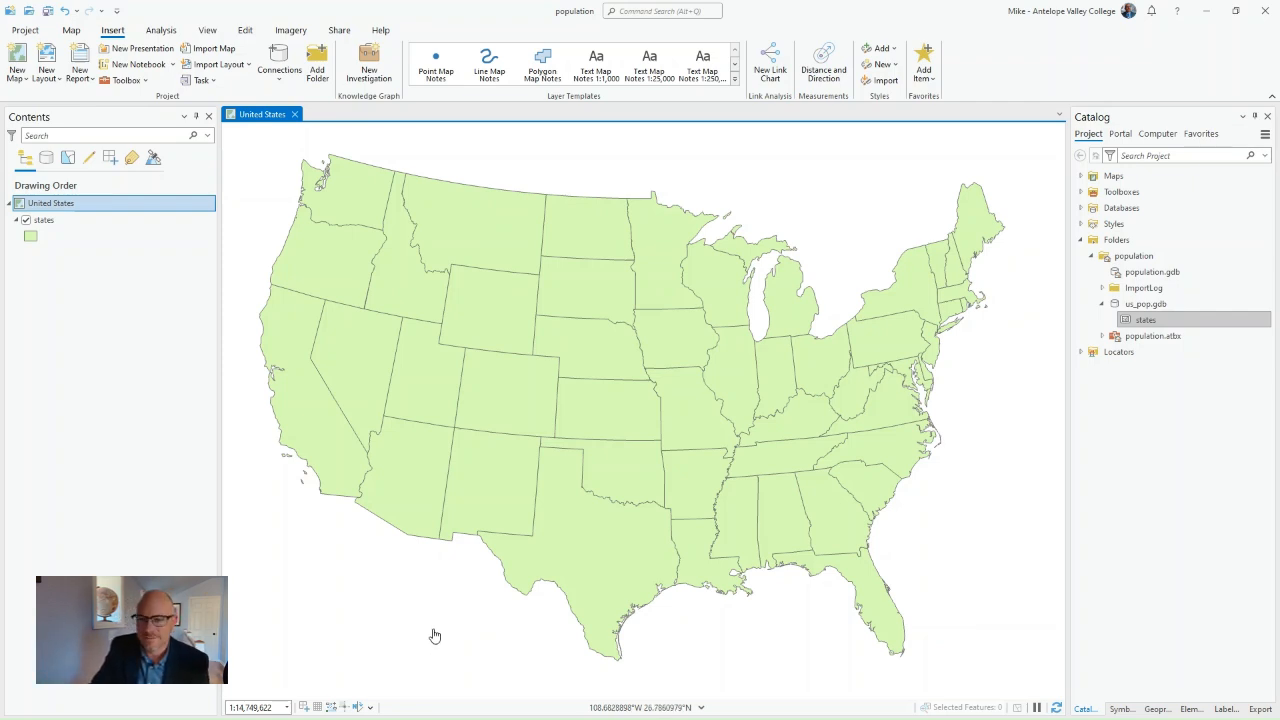
click(47, 10)
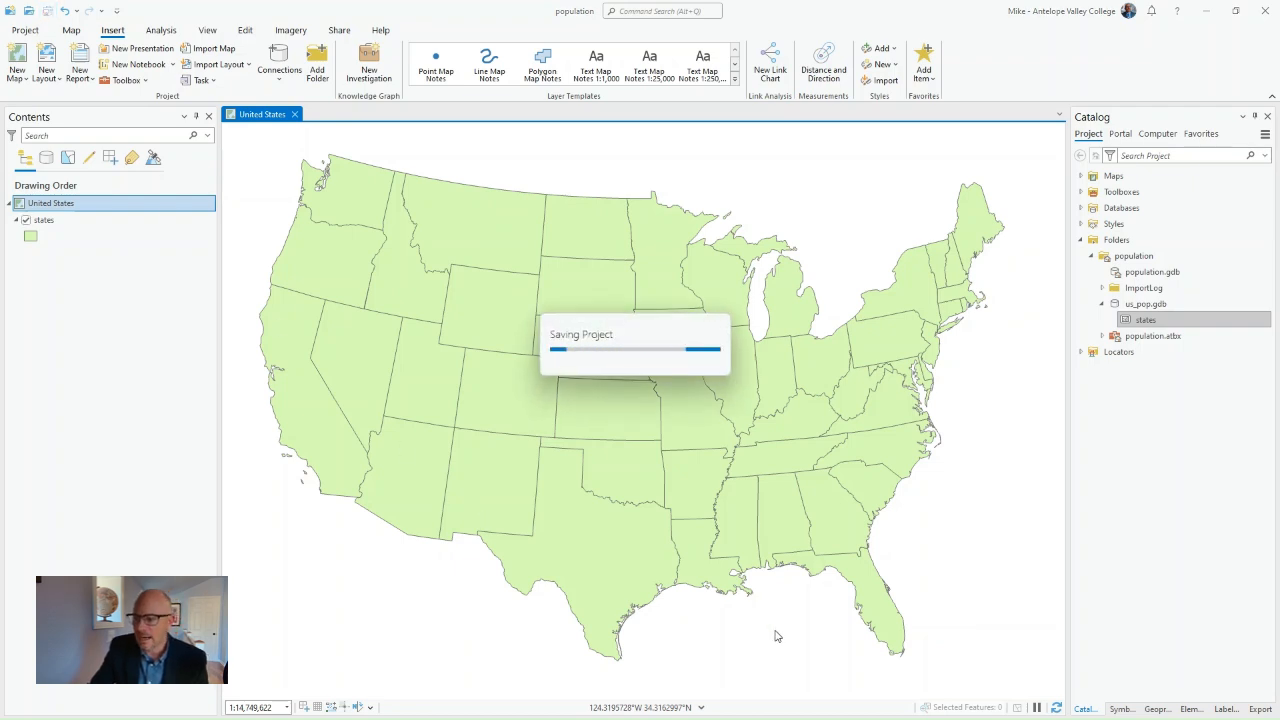